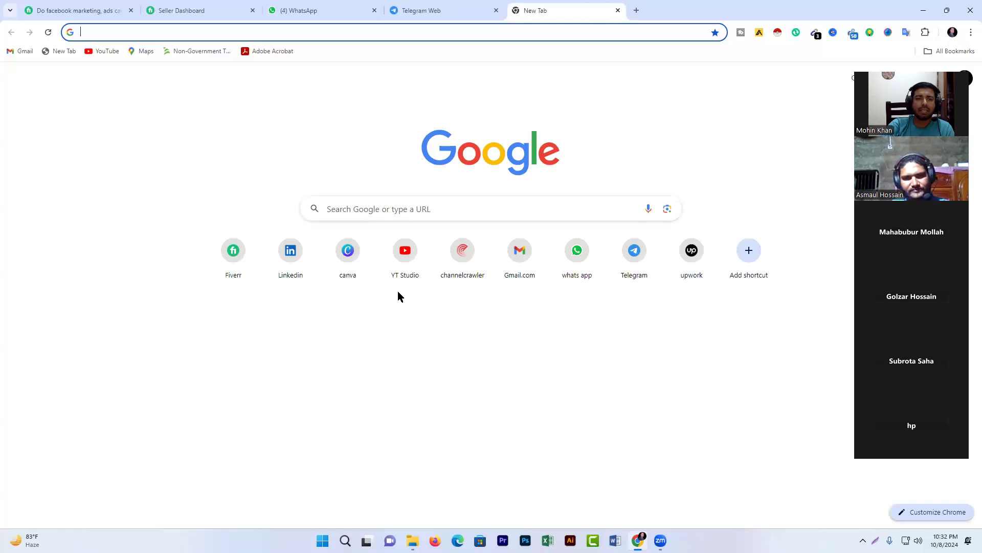
- Open Canva and create a new custom-size design 1280 px wide and 669 px high
left_click(363, 255)
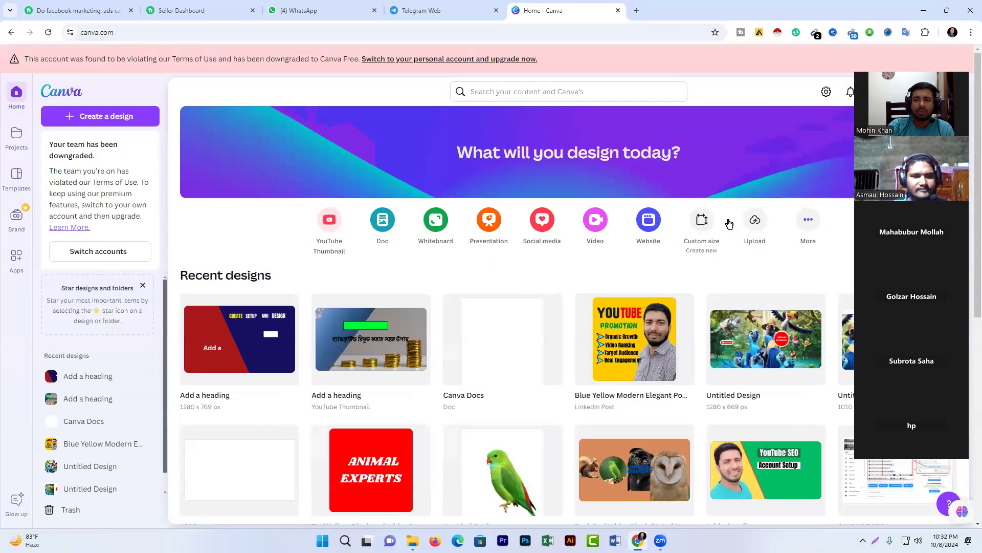
left_click(703, 223)
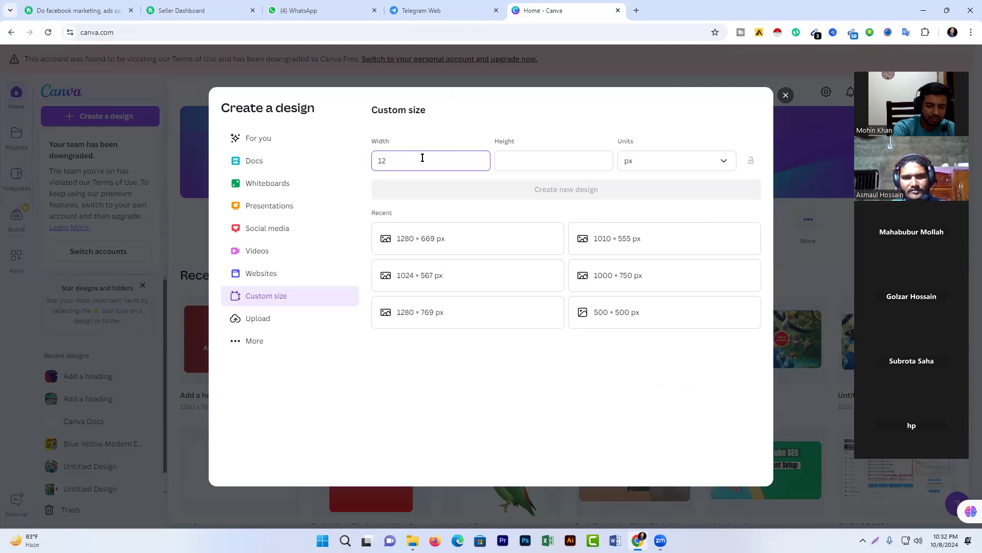
left_click(531, 159)
type("669")
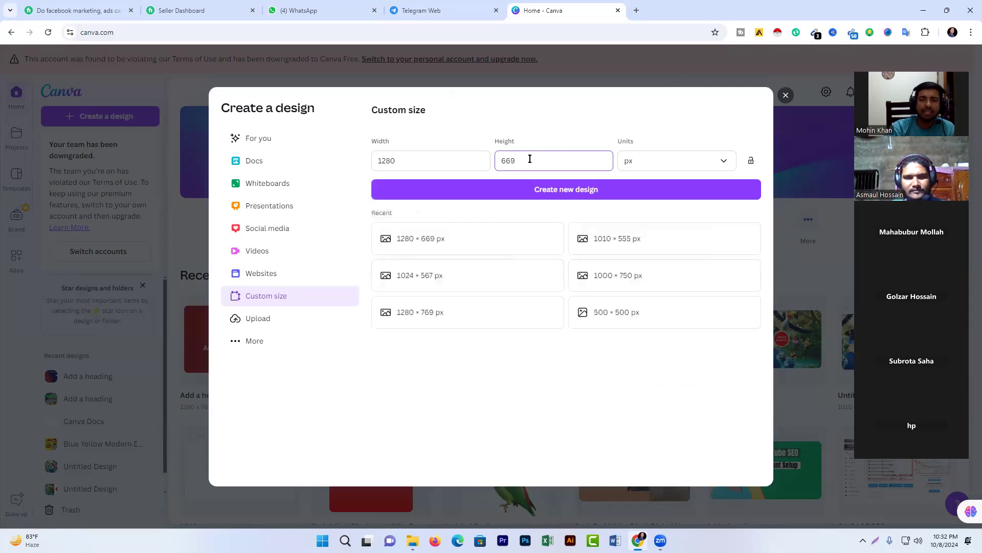
left_click(725, 160)
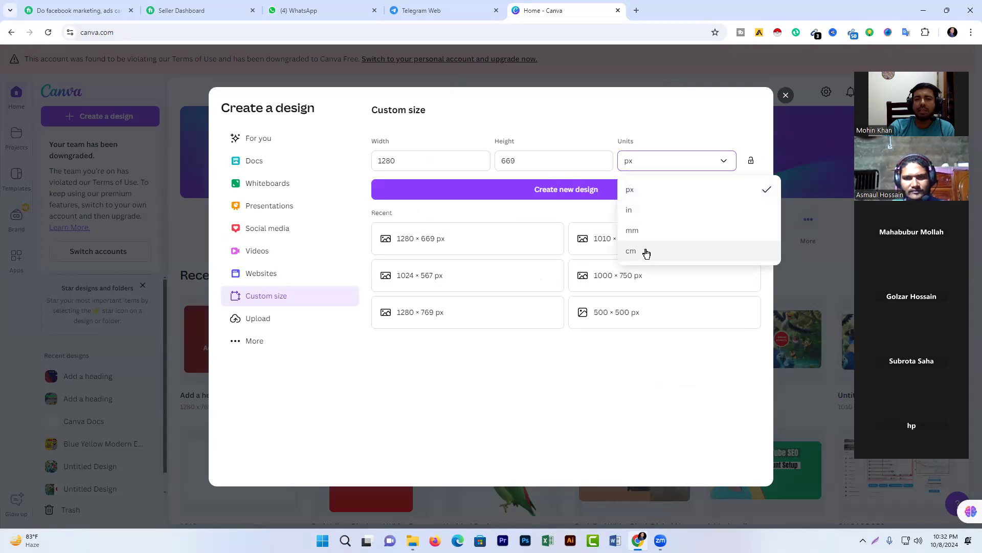
left_click(657, 159)
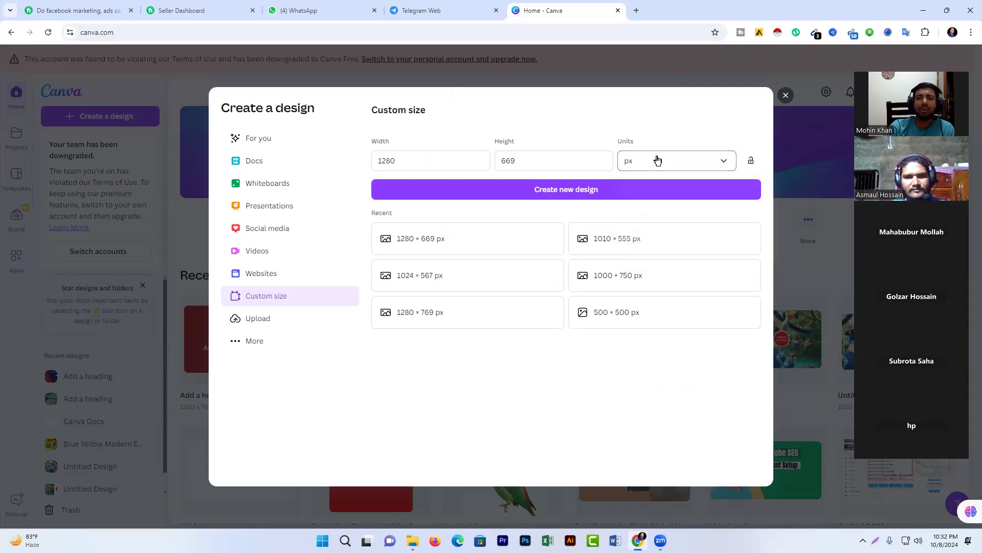
left_click(588, 189)
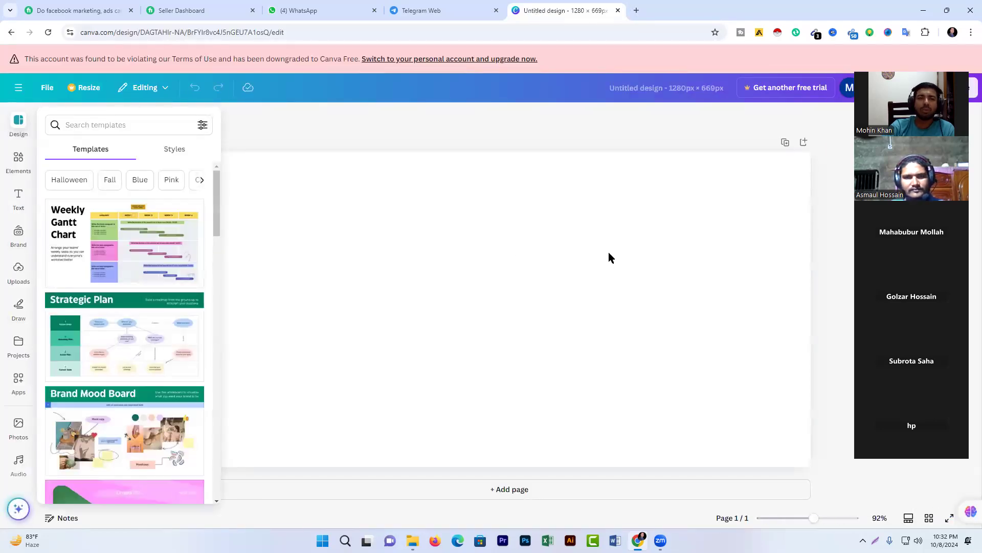
- Add the single-cell grid from the elements library so it covers the whole blank page
left_click(441, 230)
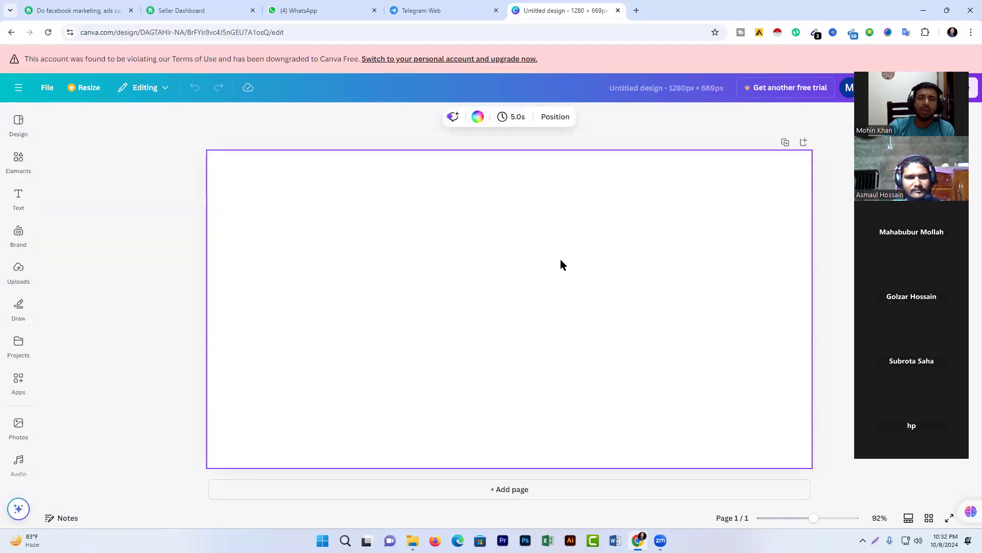
left_click(6, 283)
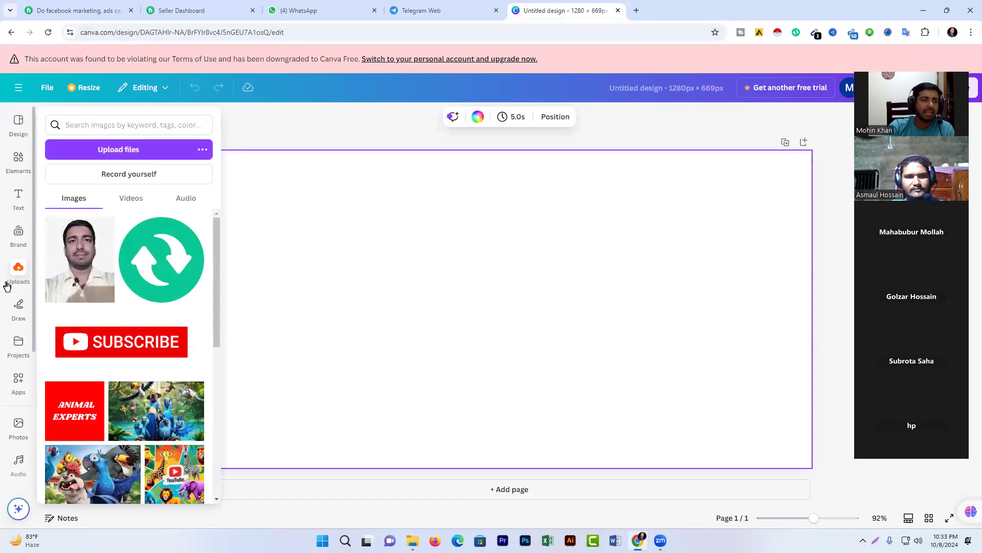
left_click(19, 158)
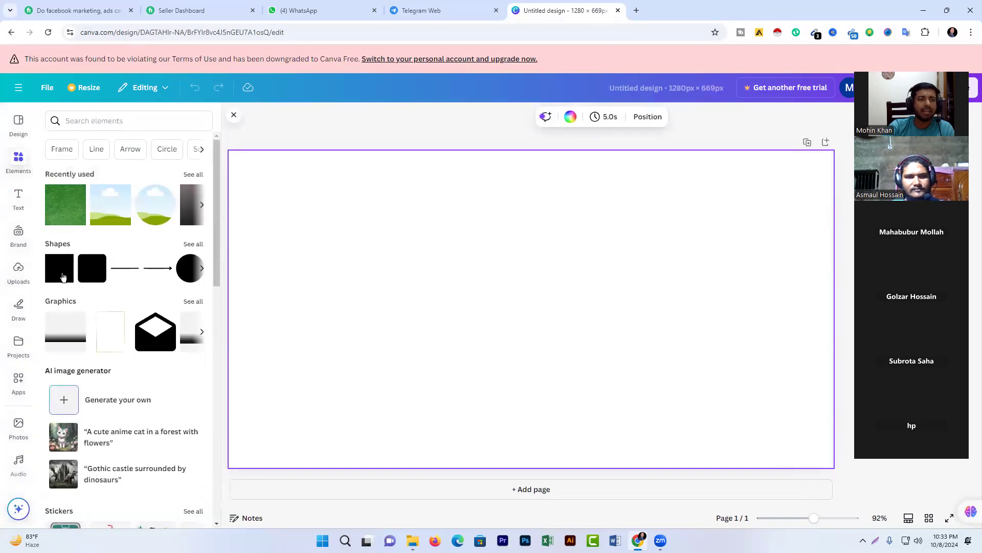
scroll(63, 277, "down", 7)
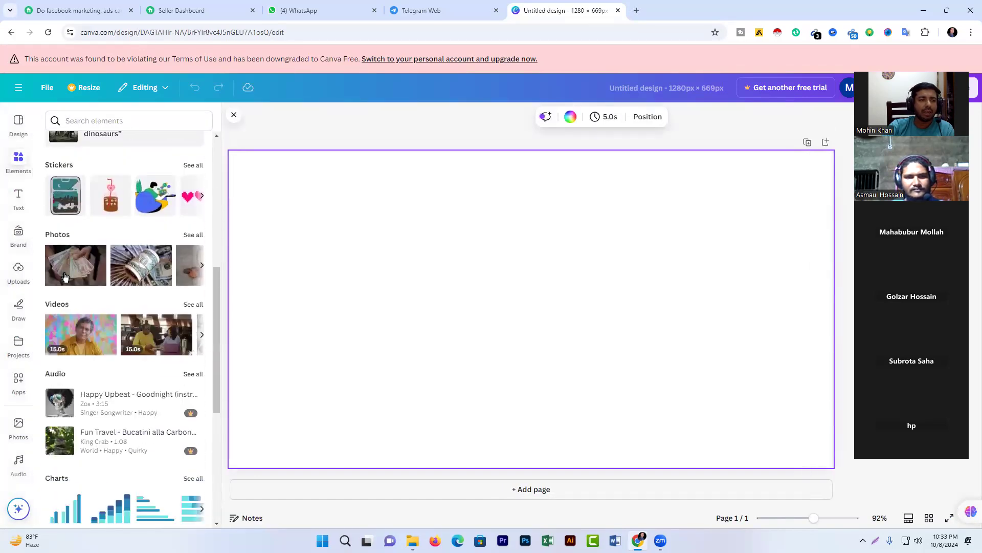
scroll(65, 276, "down", 6)
left_click_drag(66, 280, 231, 436)
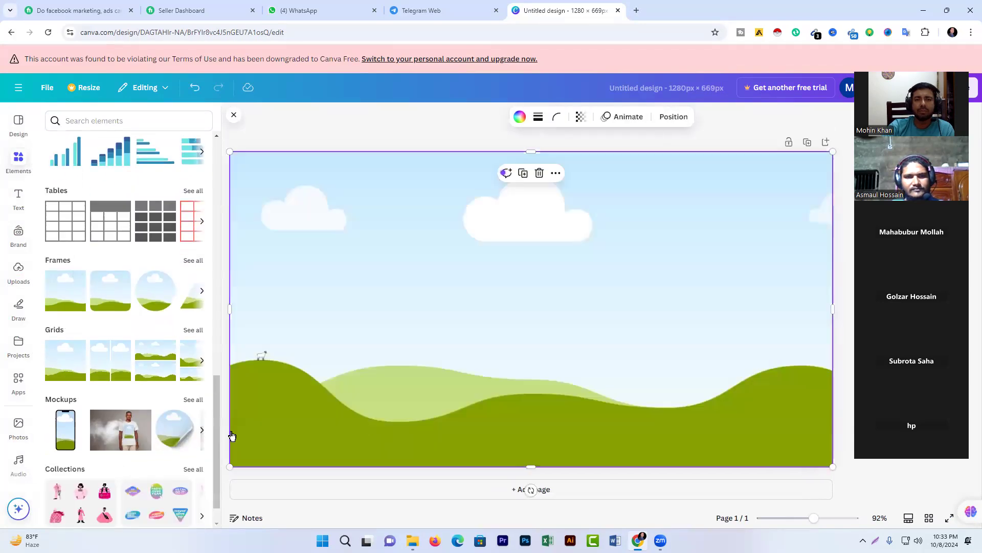
- Fill the full-page grid with a custom dark blue solid color, about #1011A4
left_click(525, 116)
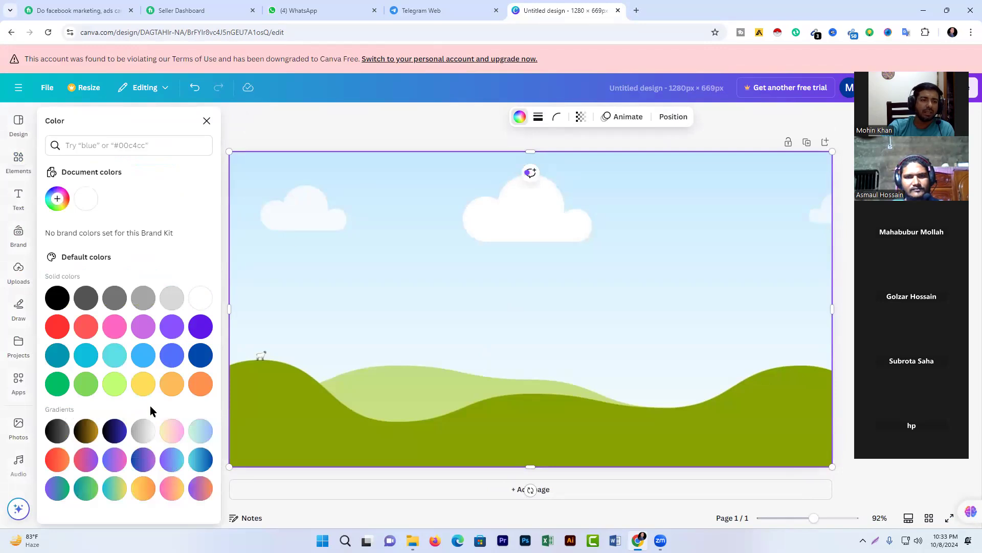
left_click(55, 199)
left_click_drag(60, 256, 193, 251)
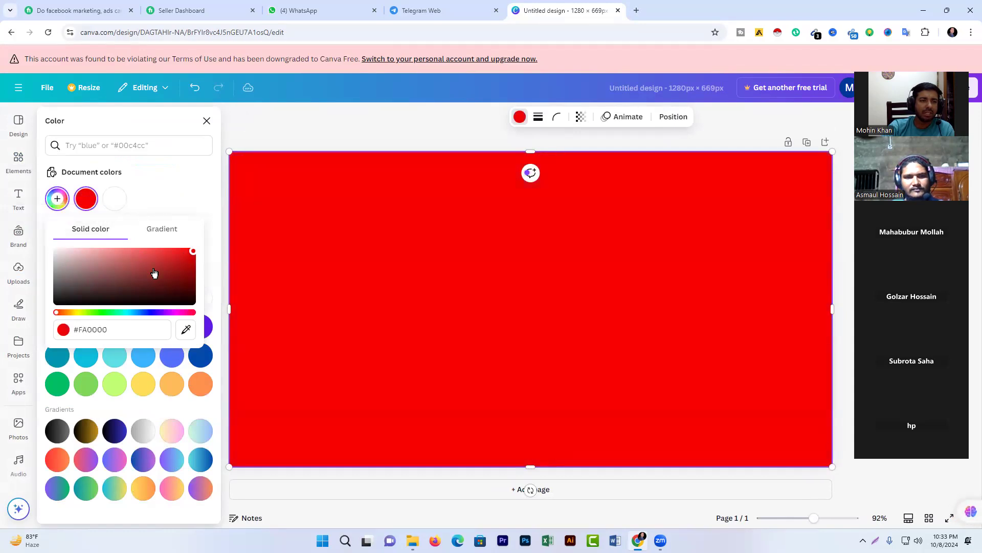
left_click_drag(55, 315, 148, 315)
left_click_drag(191, 251, 186, 258)
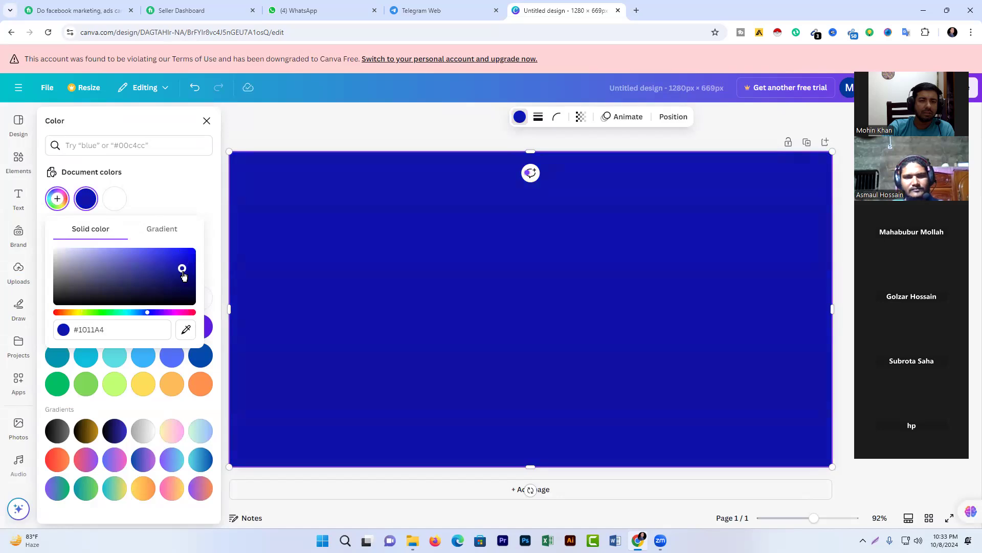
left_click(342, 126)
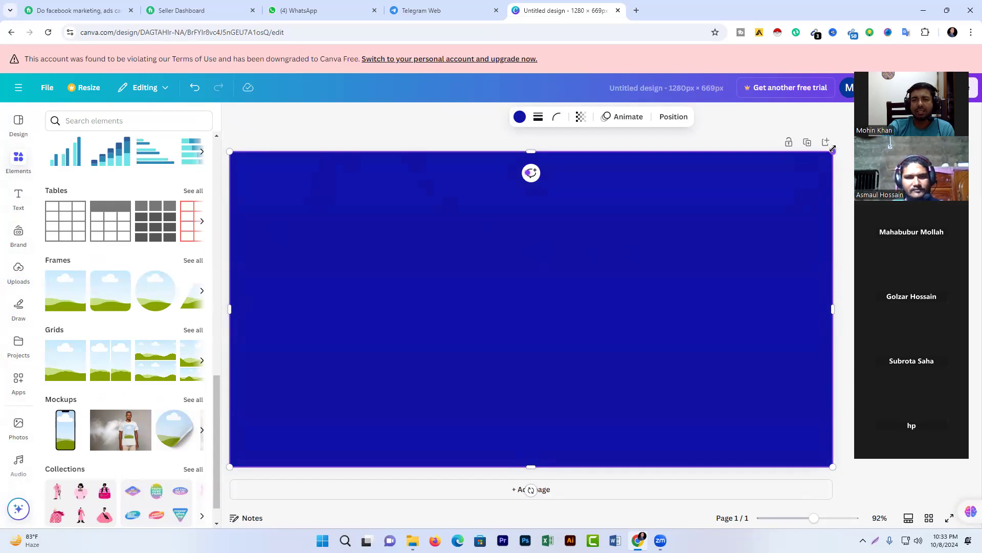
- Narrow the blue panel to about 72% of the page width, rotate it clockwise for a slanted right edge, and extend its left side past the page
left_click_drag(824, 155, 666, 149)
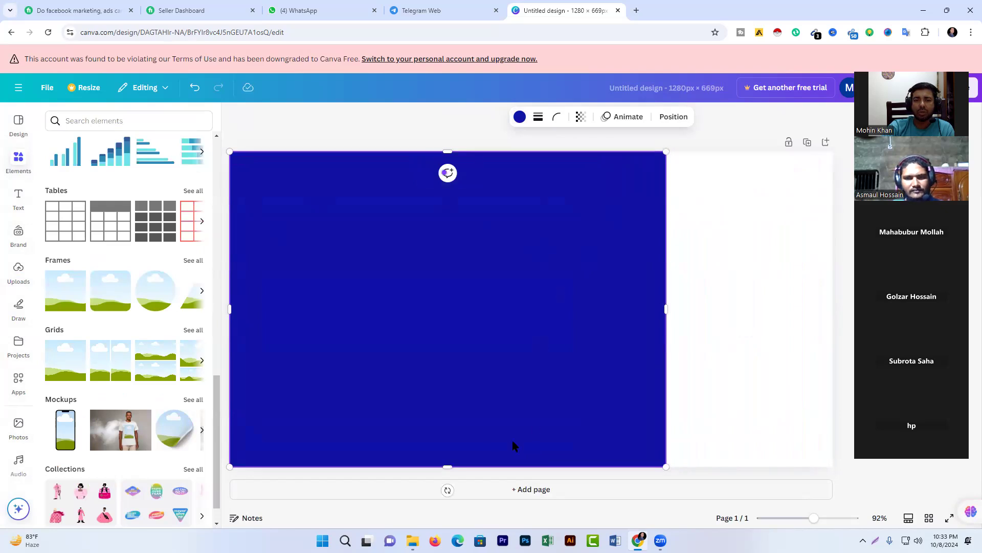
left_click_drag(448, 490, 661, 381)
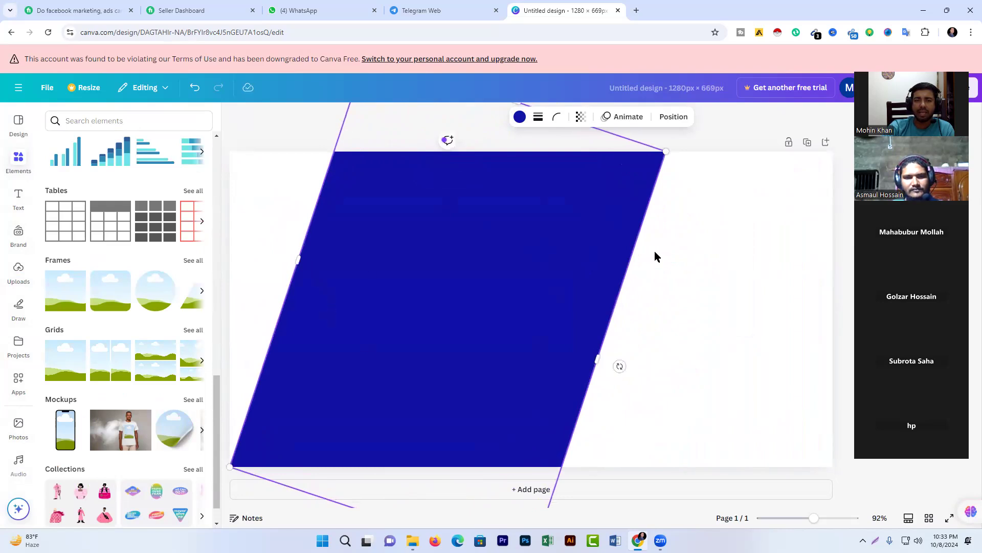
left_click_drag(298, 260, 172, 261)
left_click(711, 301)
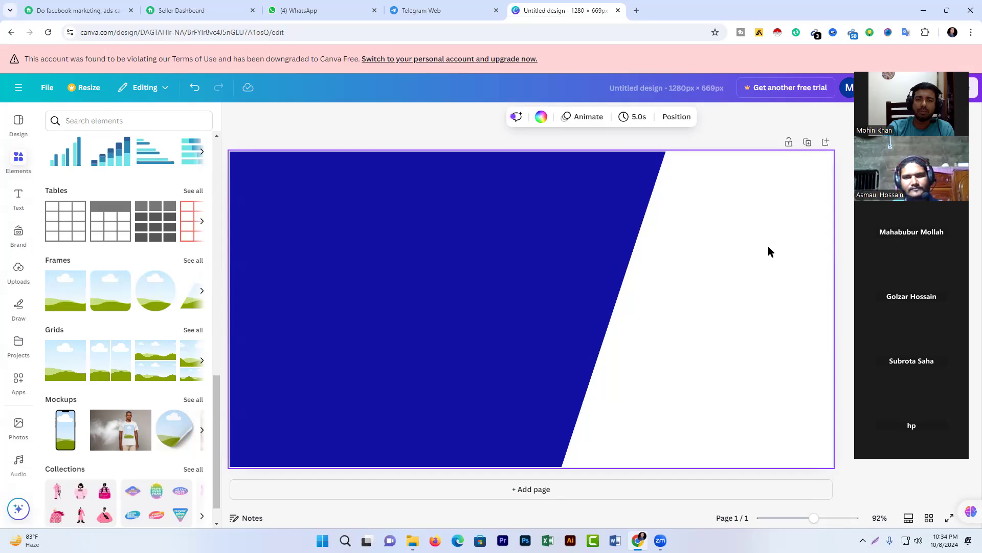
left_click(500, 231)
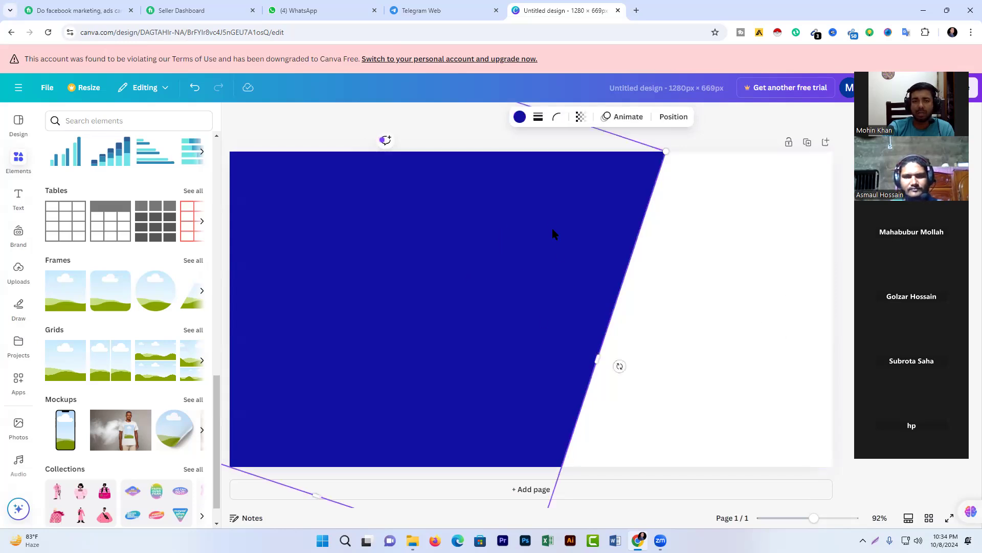
- Set the page background to a custom yellow solid color, about #DAED00
left_click(796, 246)
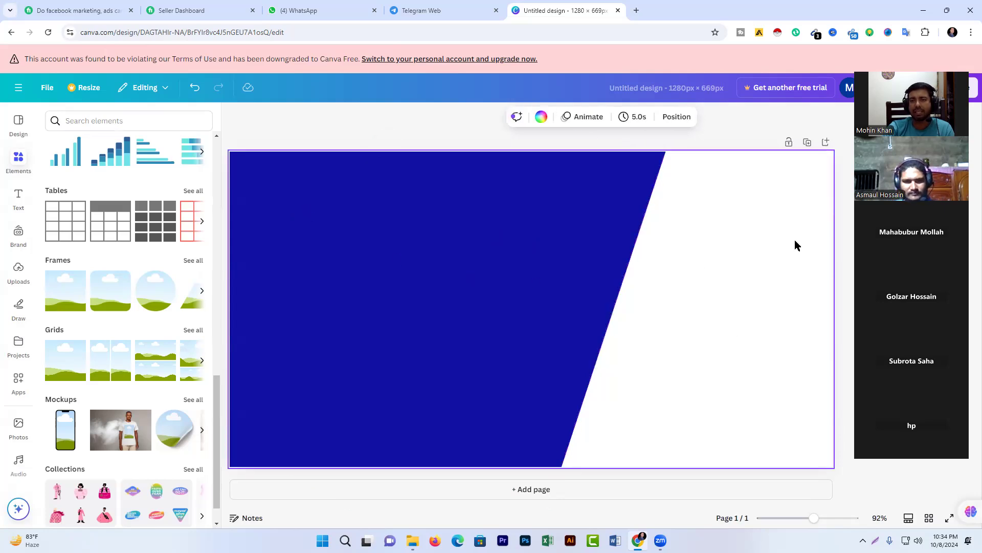
left_click(542, 117)
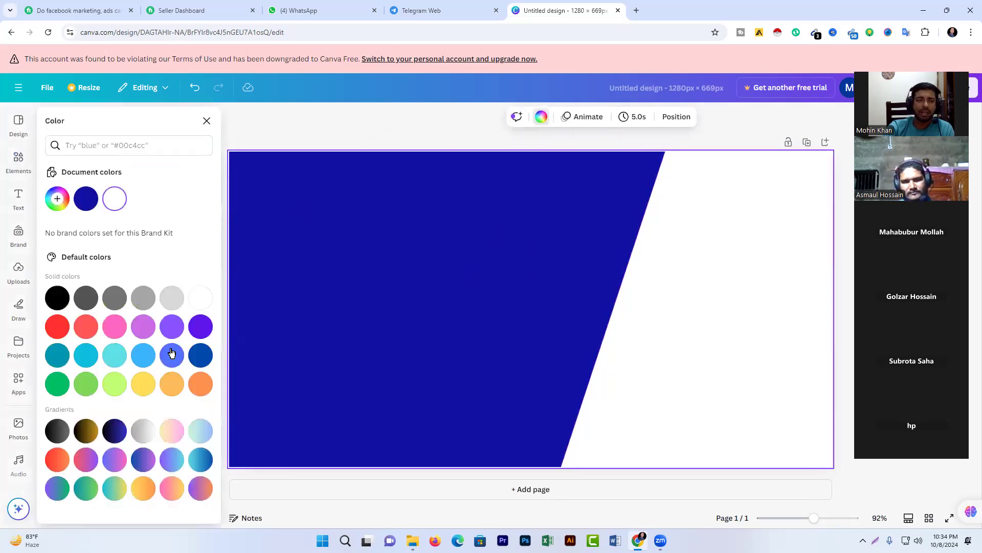
left_click(56, 200)
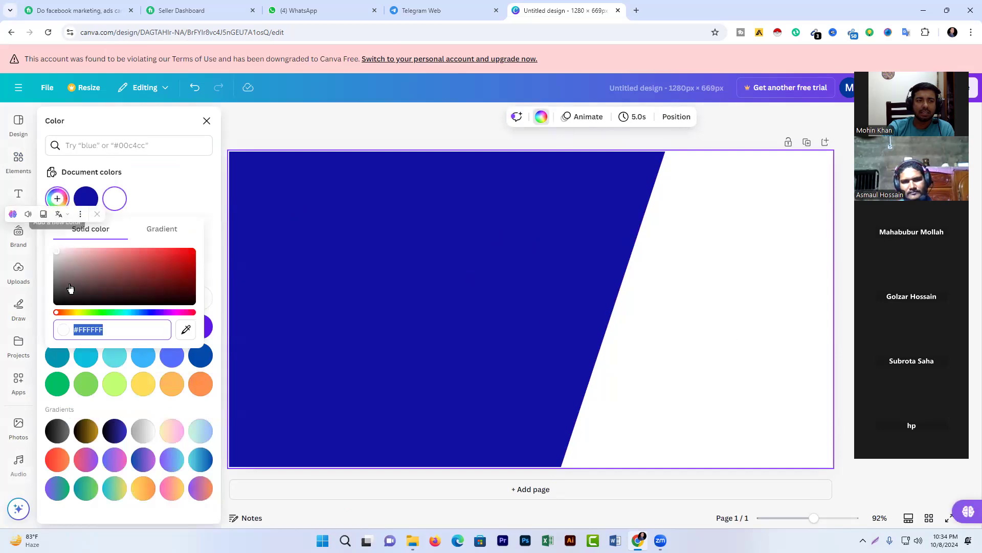
left_click_drag(54, 256, 202, 249)
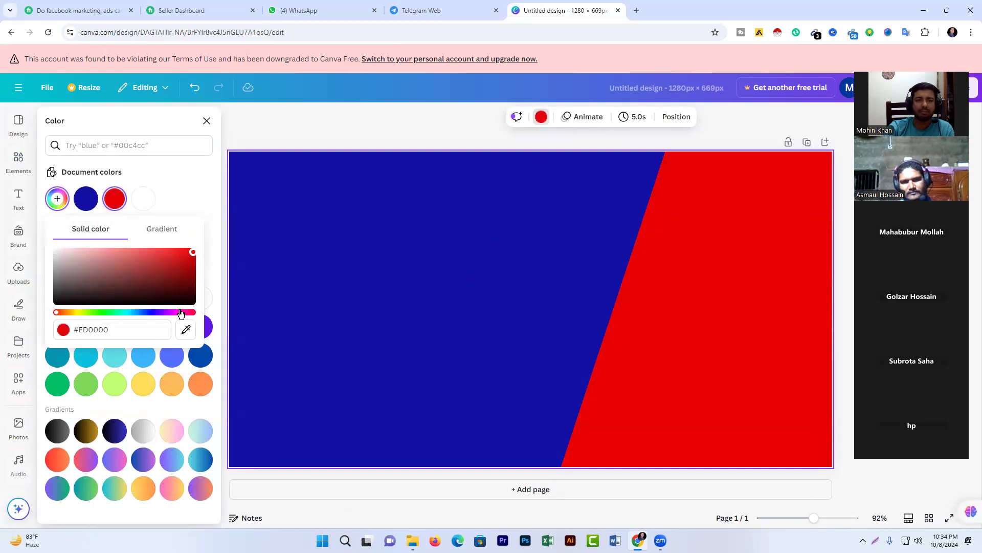
left_click_drag(55, 315, 81, 321)
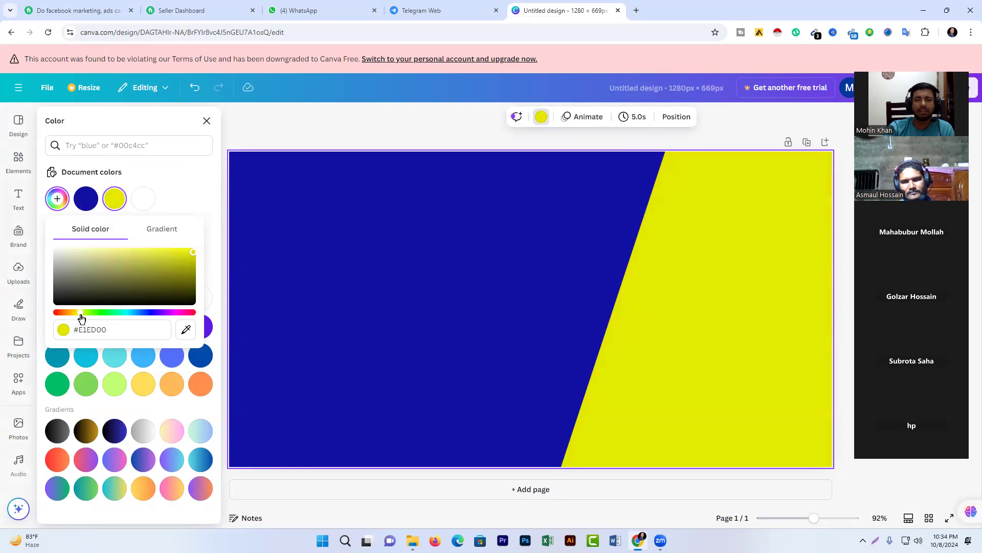
left_click_drag(84, 319, 80, 316)
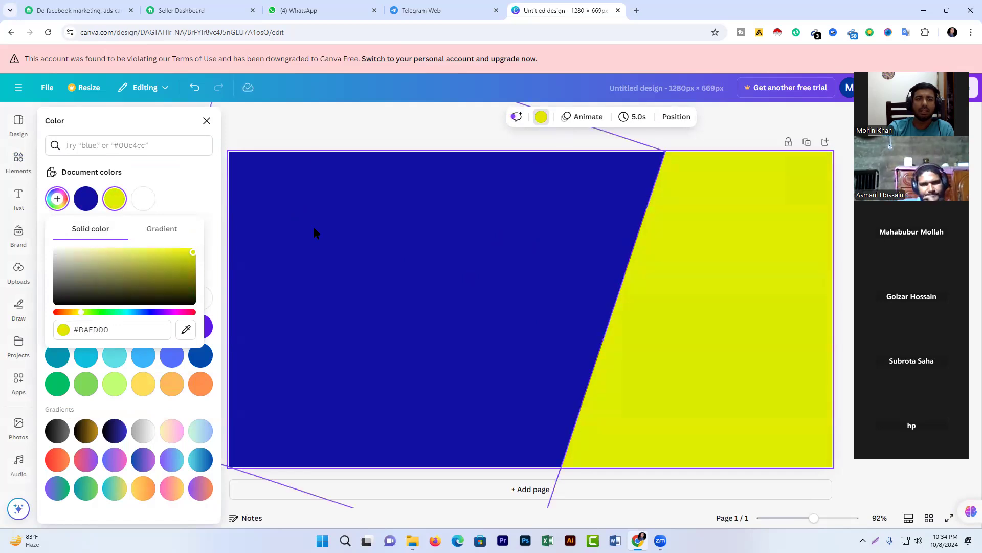
left_click(321, 127)
left_click(883, 470)
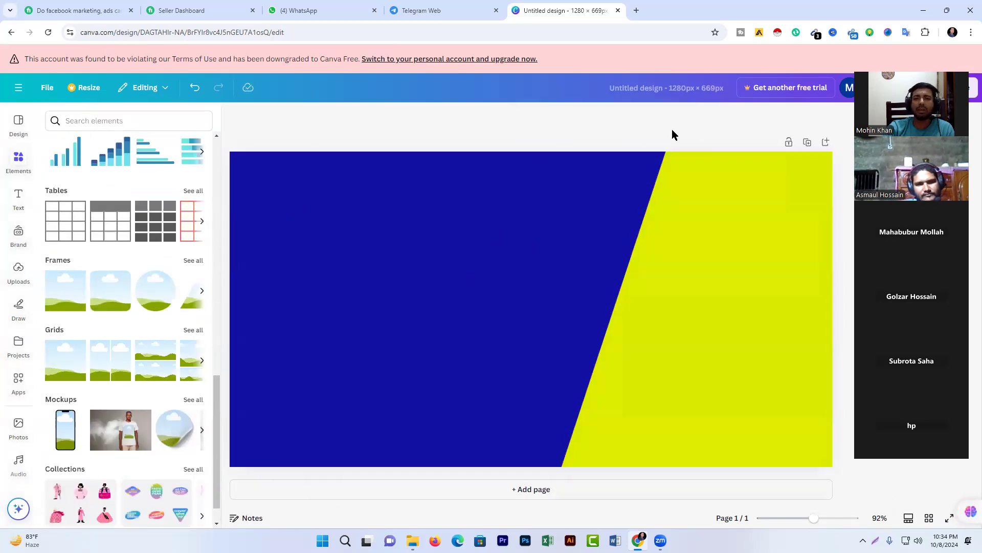
- Add a square frame and place it over the yellow area on the right side of the page
left_click(754, 267)
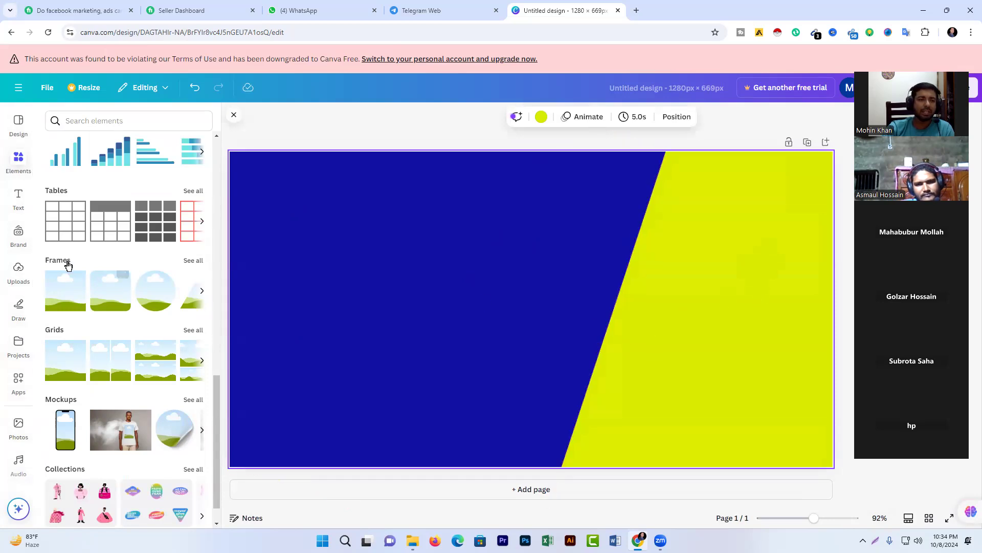
left_click(63, 293)
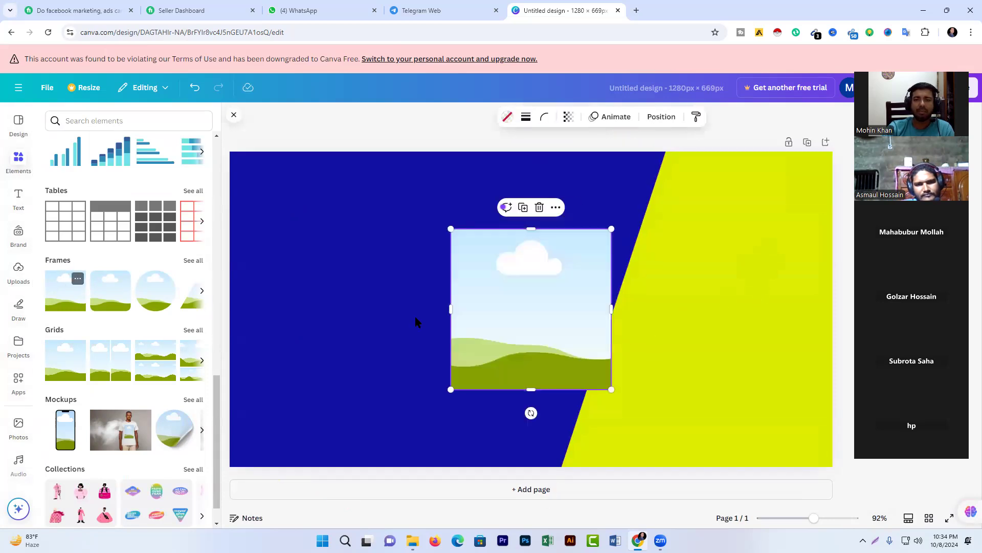
left_click_drag(494, 274, 699, 262)
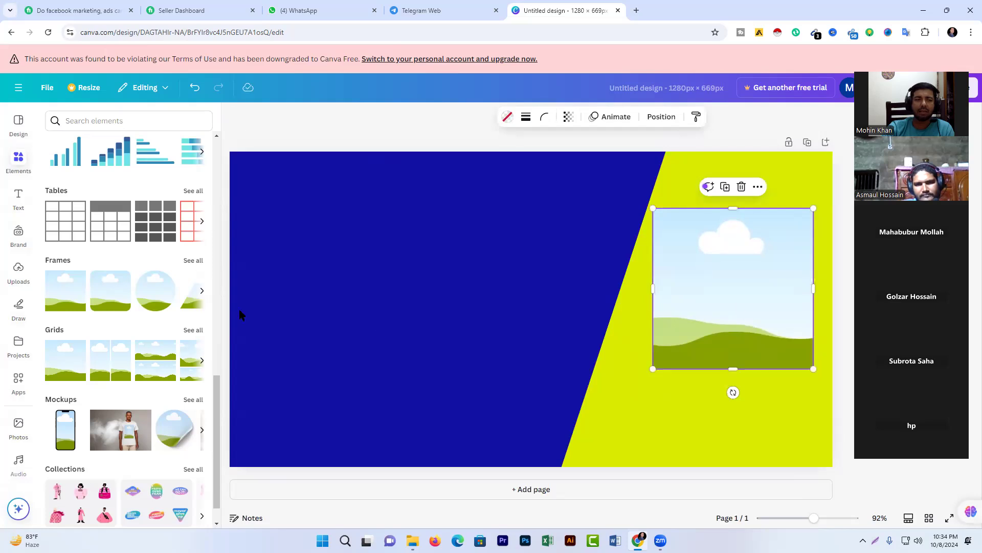
- Fill the square frame with the uploaded portrait photo of the man in the cream shirt
scroll(8, 220, "down", 3)
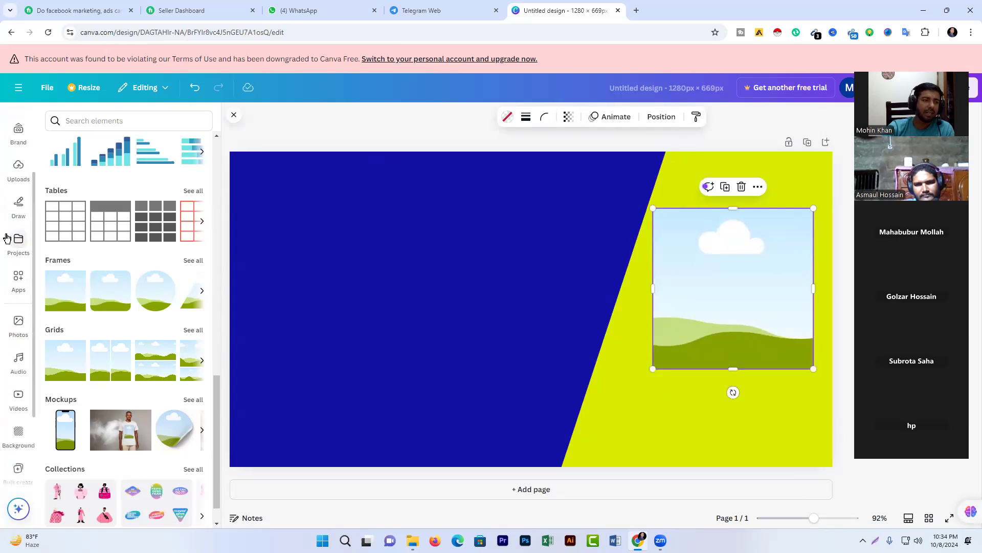
left_click(11, 176)
scroll(79, 283, "down", 2)
scroll(74, 276, "up", 3)
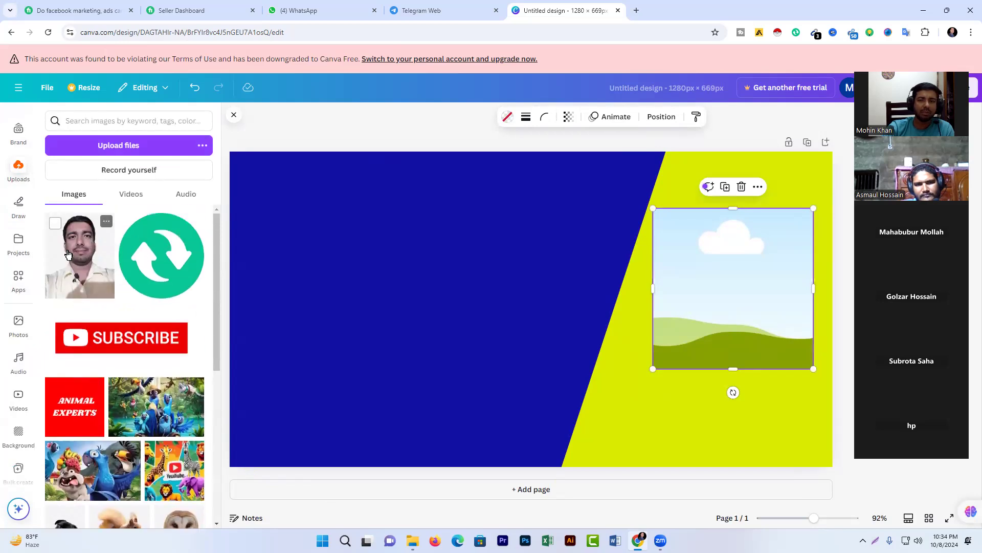
left_click(68, 254)
left_click_drag(504, 326, 696, 315)
left_click(752, 184)
left_click(726, 233)
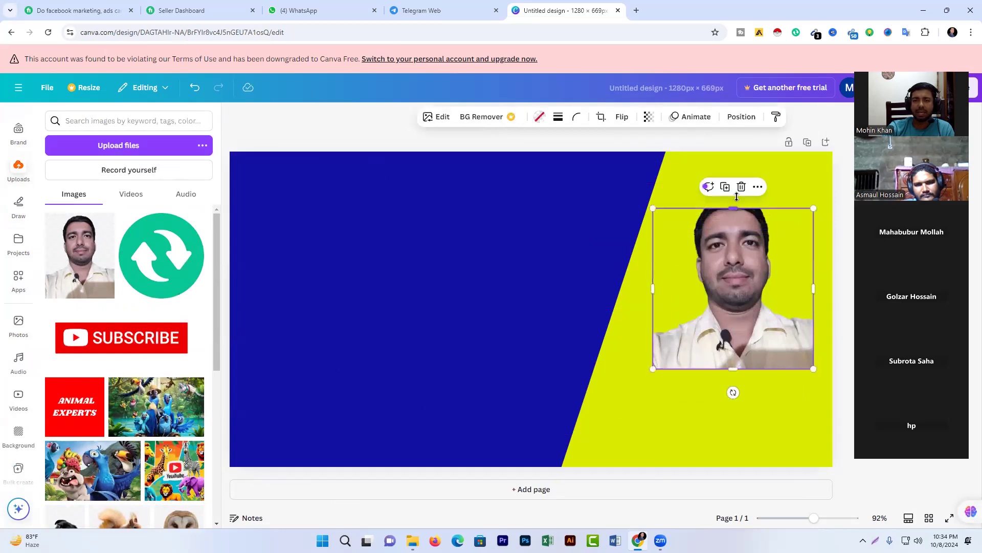
- Stretch the portrait frame to the full page height and widen it on both sides, past the page's right edge and onto the blue panel
left_click_drag(736, 197, 737, 152)
left_click_drag(735, 368, 739, 467)
left_click_drag(814, 307, 850, 303)
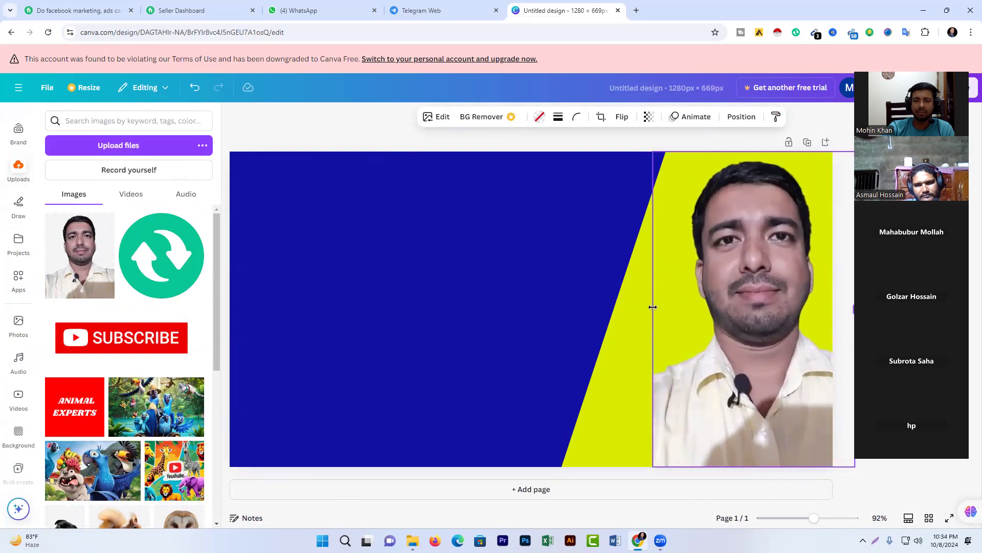
left_click_drag(653, 307, 614, 308)
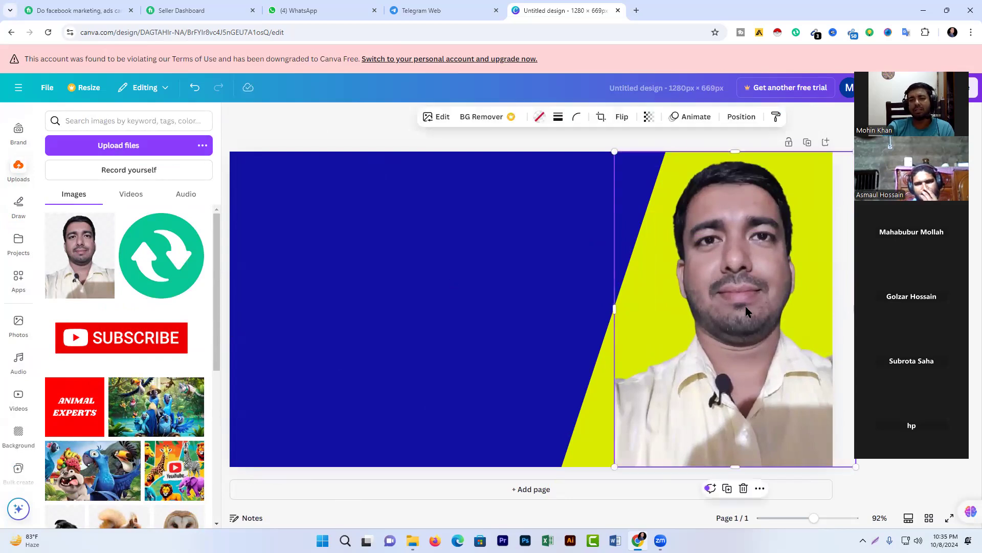
- Remove the portrait from the frame, then shrink the empty frame and align it with the page's right edge inside the yellow area
left_click(744, 490)
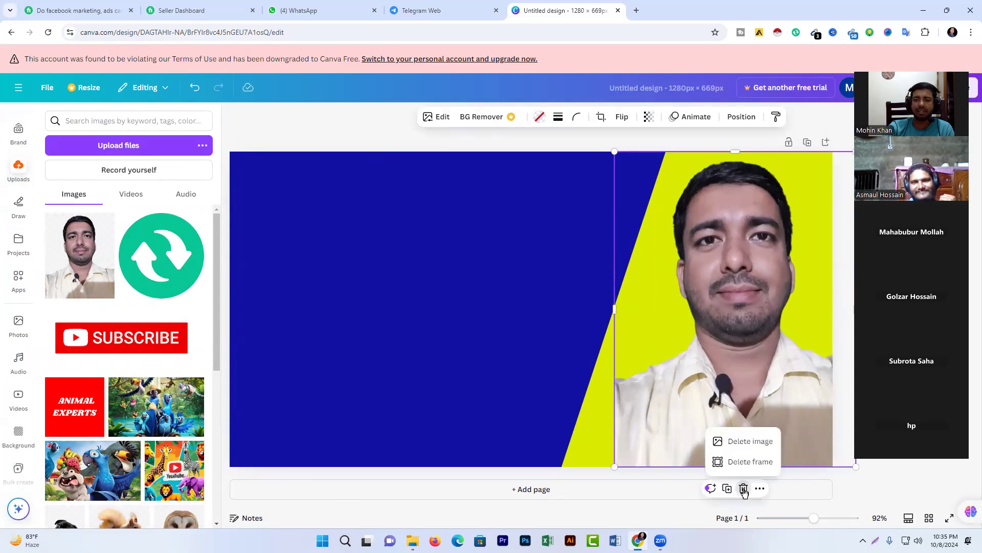
left_click(751, 443)
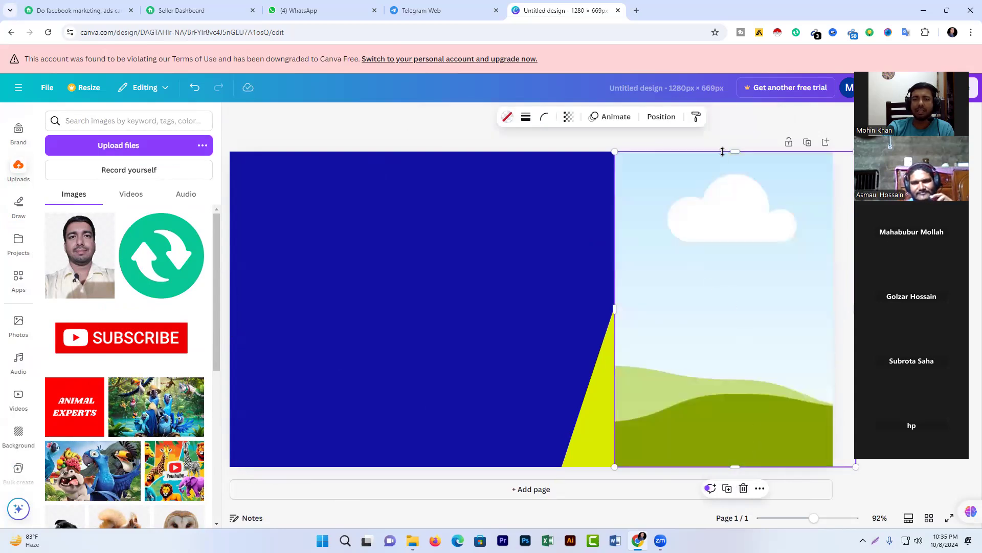
left_click_drag(736, 149, 747, 201)
left_click_drag(772, 249, 717, 254)
left_click_drag(804, 338, 772, 301)
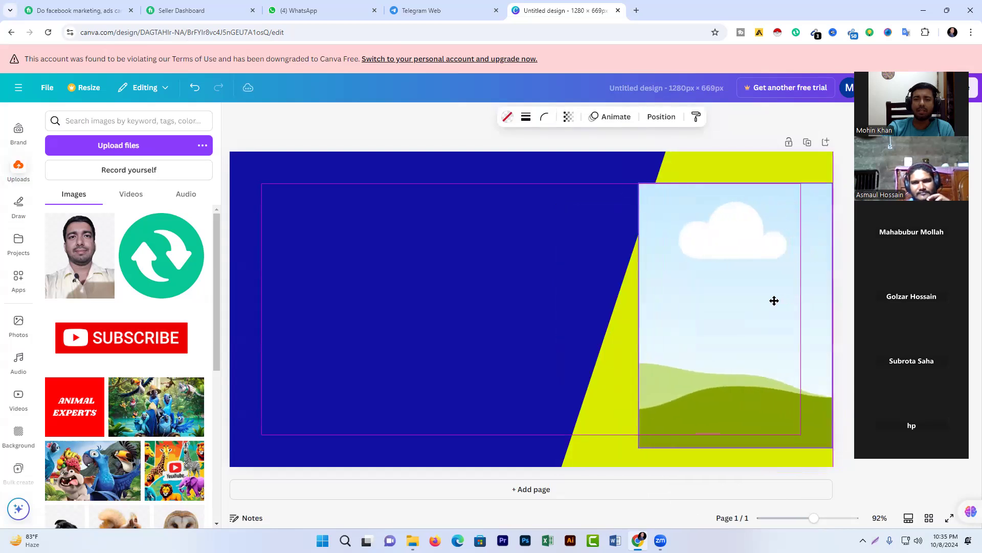
- Fill the empty frame with the uploaded cut-out photo of the man in the dark suit and blue shirt
scroll(118, 351, "down", 5)
scroll(120, 350, "down", 10)
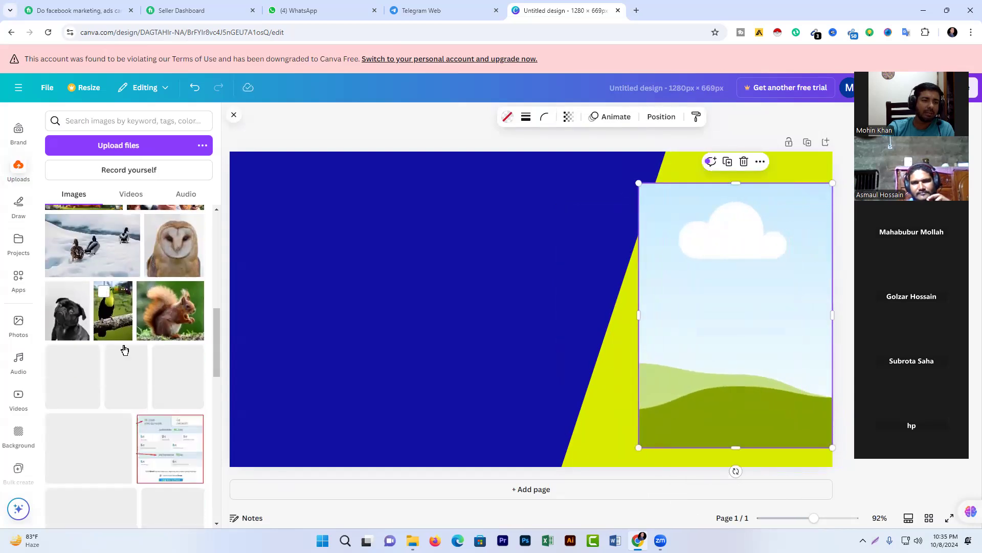
scroll(128, 348, "down", 10)
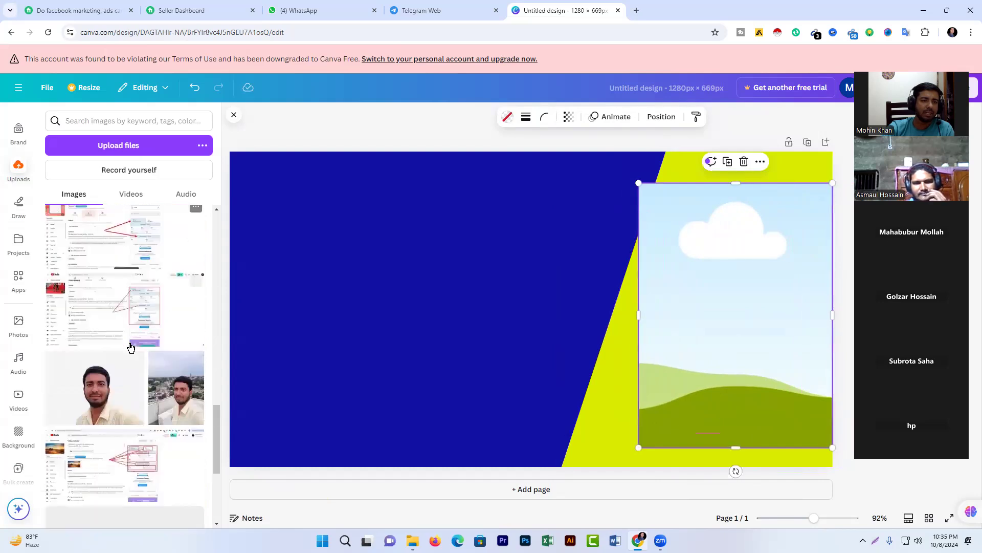
scroll(135, 348, "down", 10)
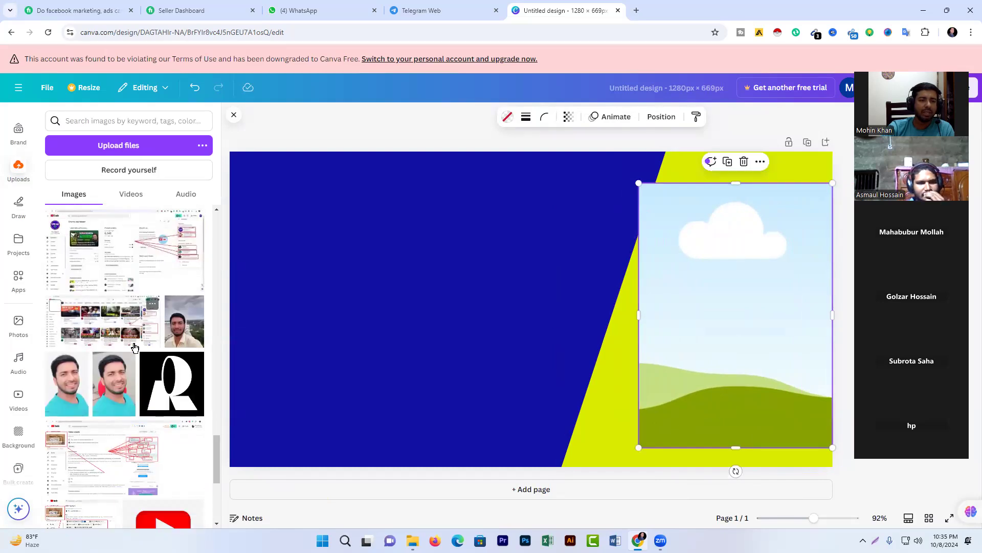
scroll(134, 347, "down", 10)
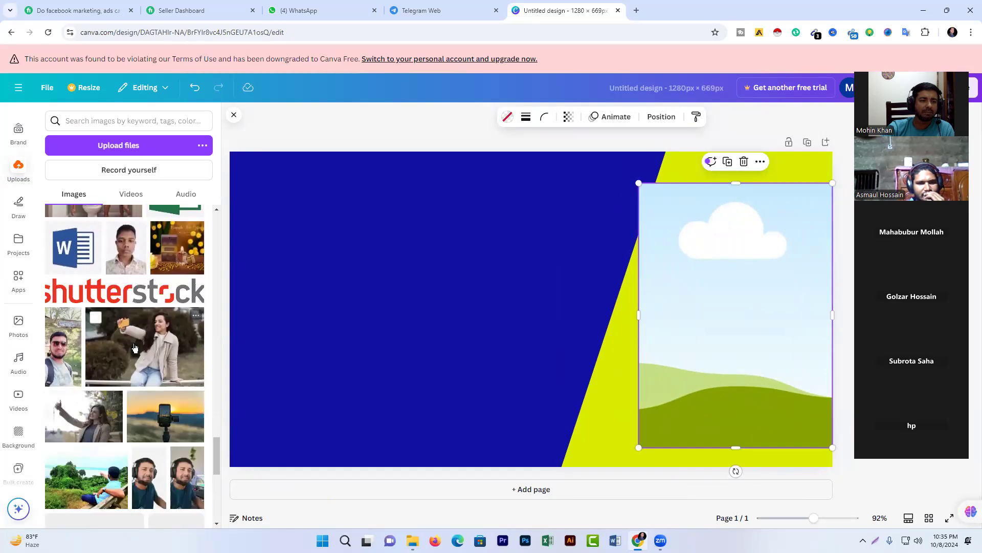
scroll(135, 348, "down", 10)
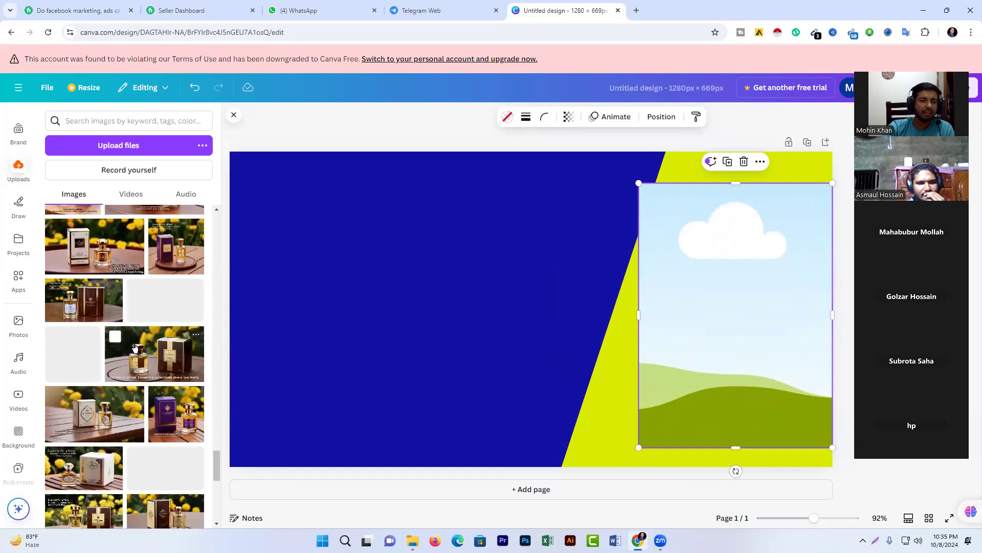
scroll(134, 347, "down", 2)
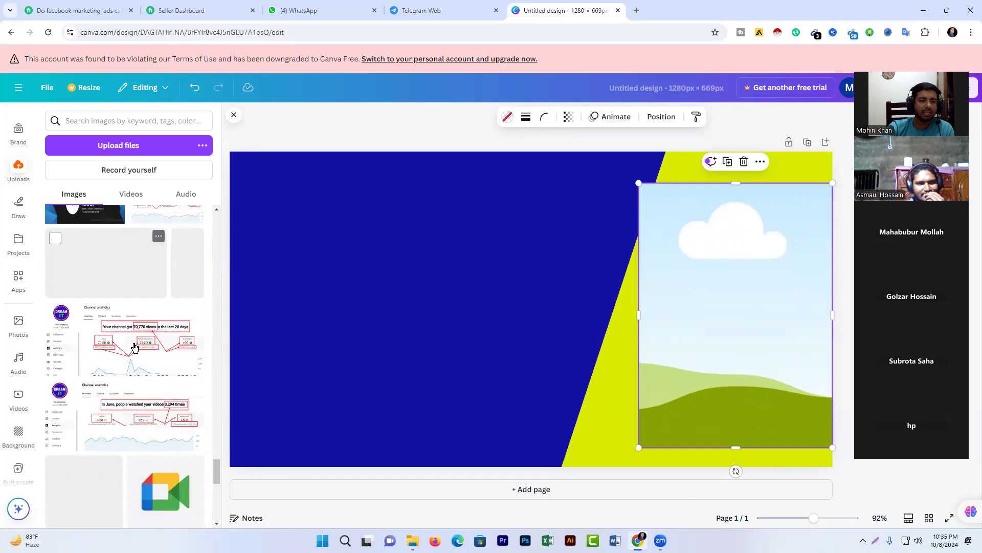
scroll(135, 347, "down", 2)
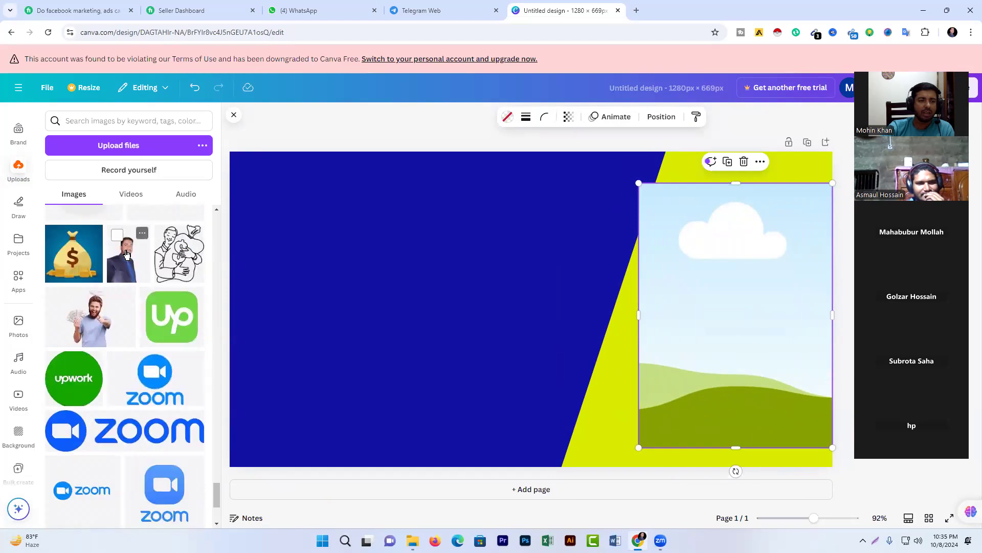
left_click(127, 254)
left_click_drag(521, 301, 730, 300)
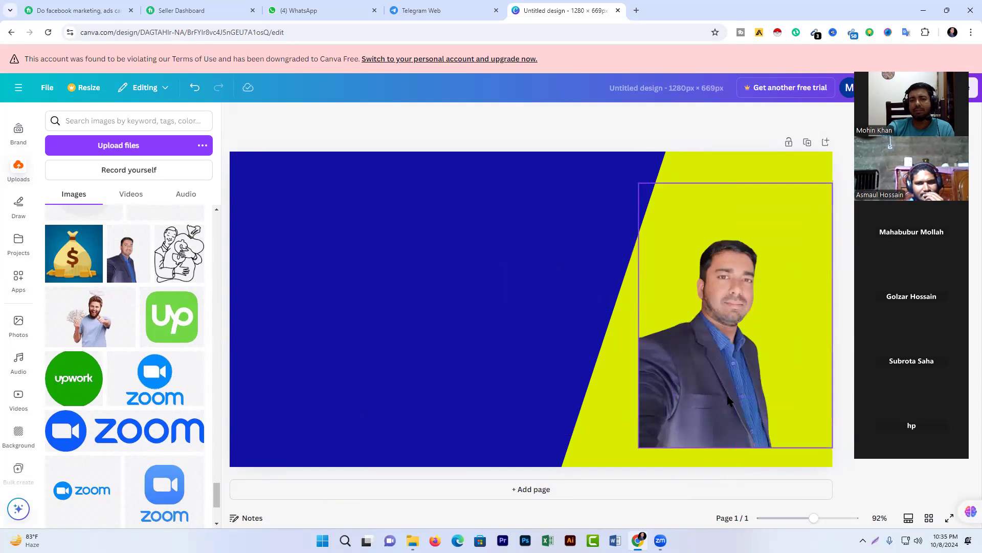
- Flip the photo of the man in the suit horizontally
left_click(723, 325)
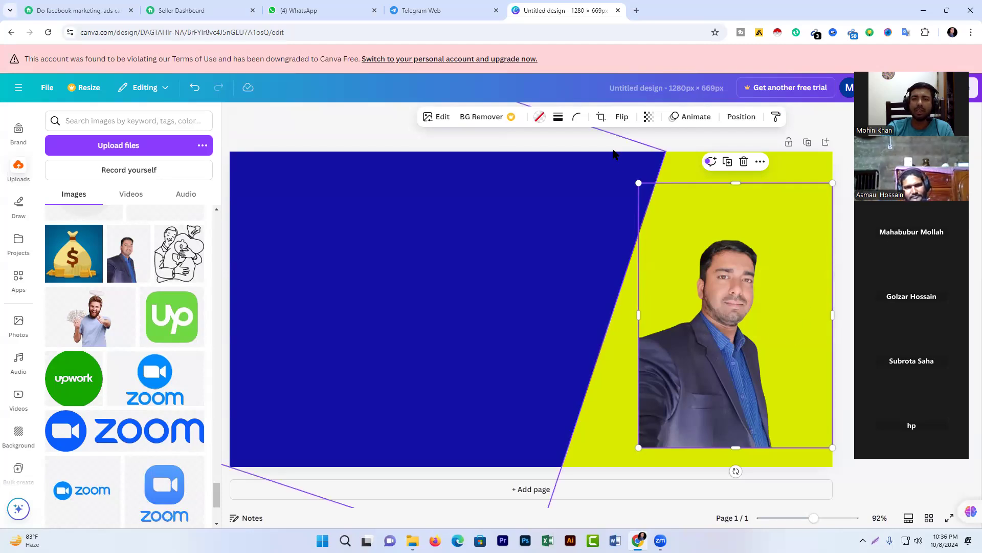
left_click(622, 116)
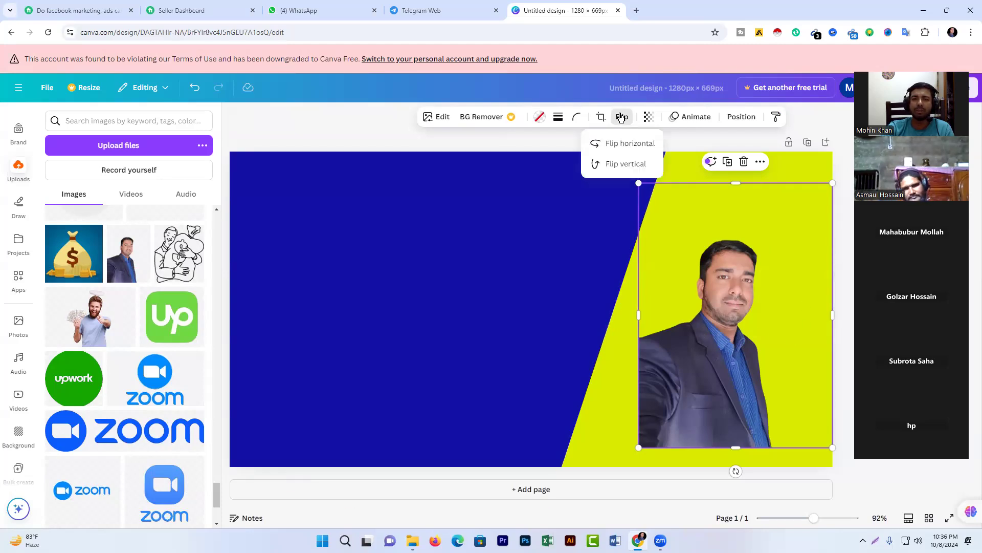
left_click(627, 144)
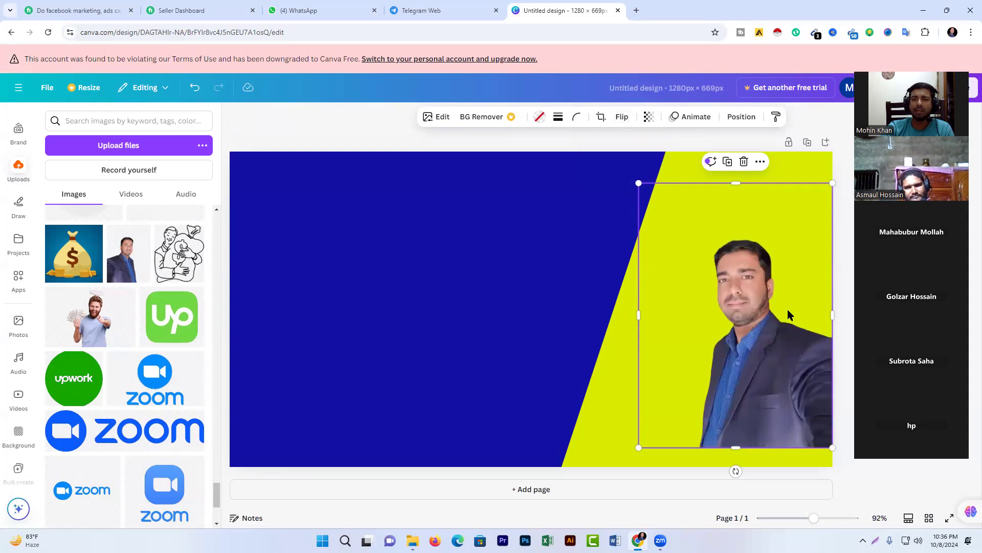
- Enlarge the suit portrait's frame beyond the page height and over the blue panel, positioning it so the portrait fills the yellow area
left_click_drag(734, 182, 729, 135)
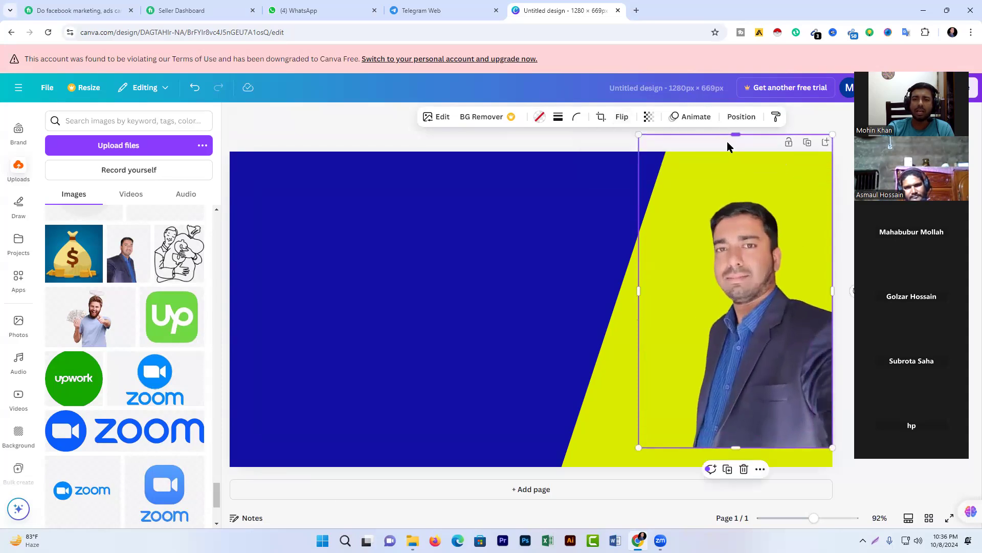
left_click_drag(641, 286, 600, 290)
left_click_drag(719, 447, 718, 484)
left_click_drag(602, 310, 558, 300)
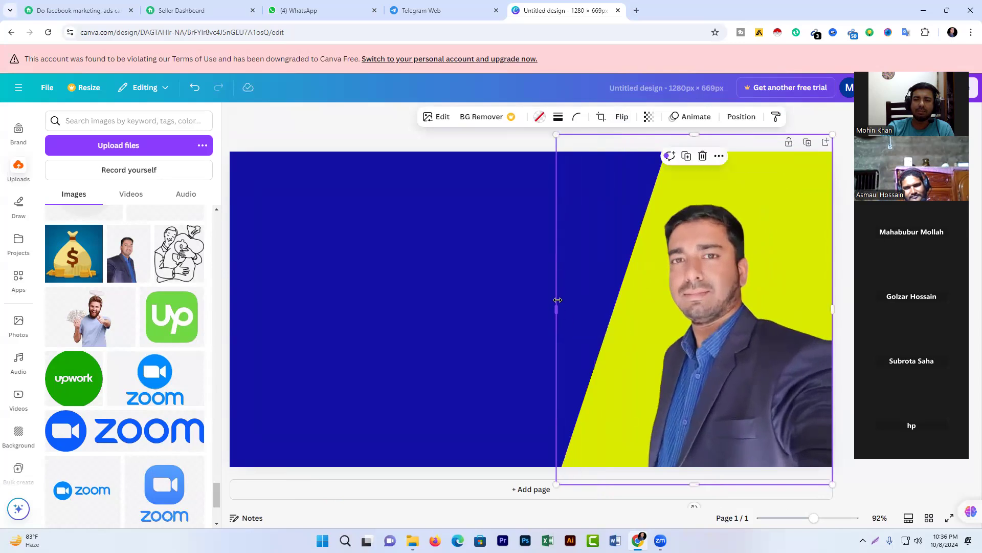
left_click_drag(724, 296, 730, 259)
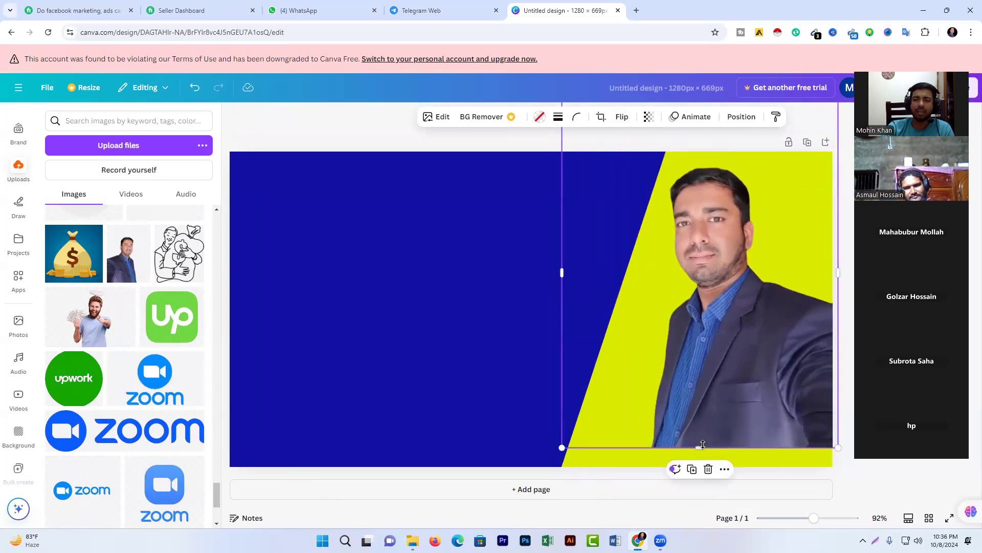
left_click_drag(702, 457, 703, 469)
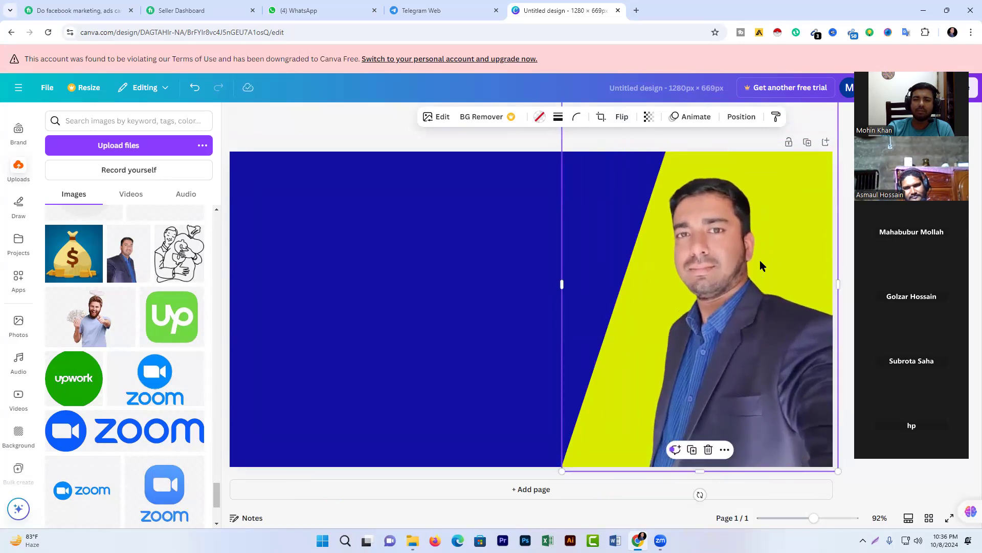
- Rotate the suit portrait slightly clockwise
left_click(339, 255)
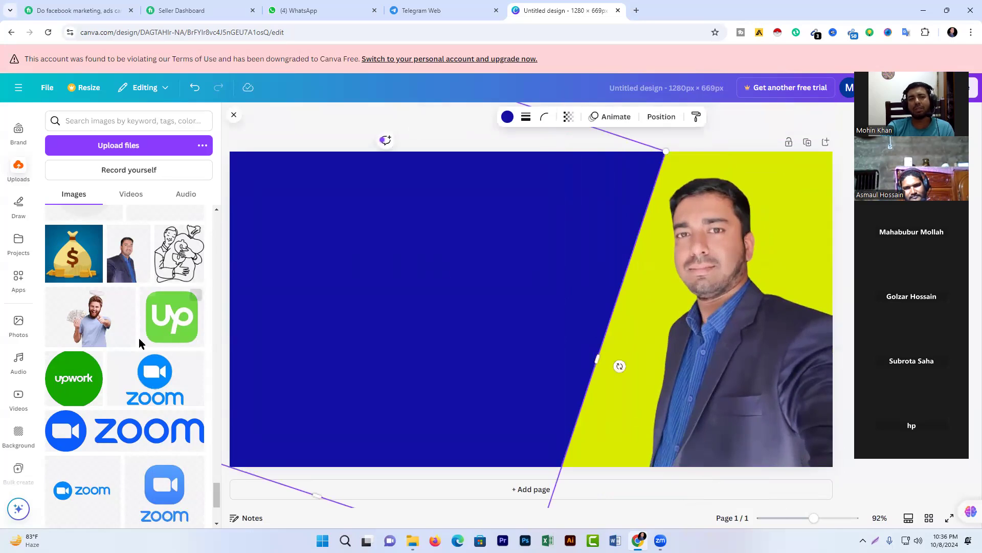
left_click(314, 110)
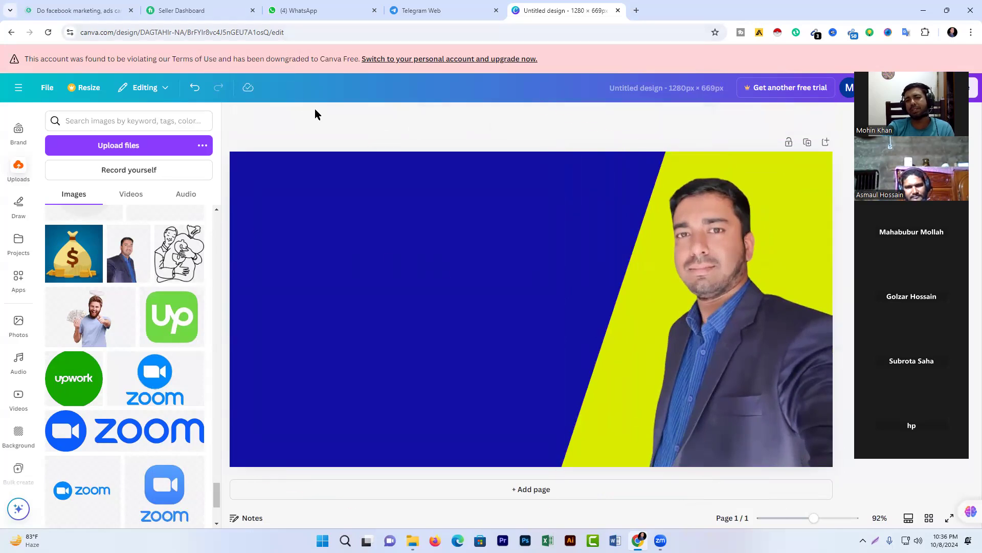
left_click(712, 290)
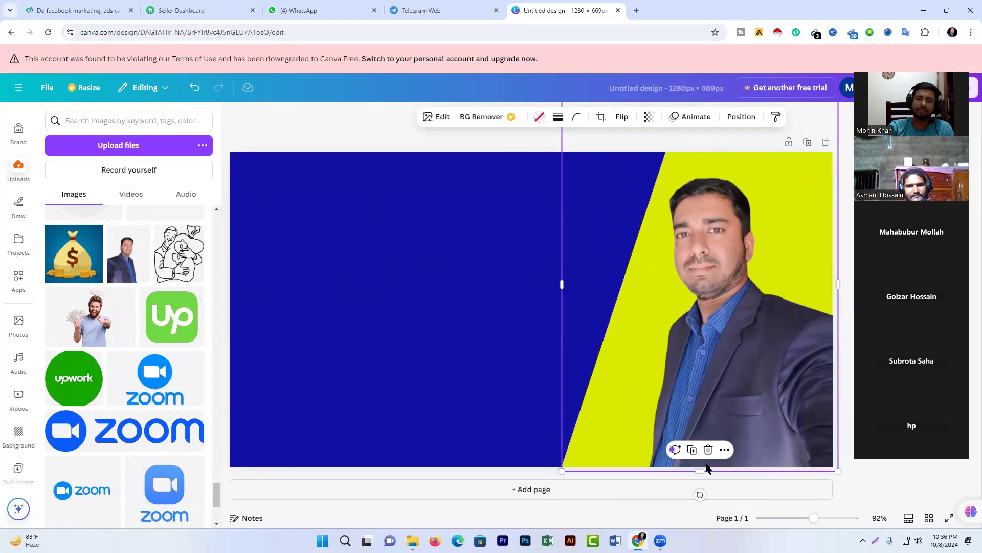
left_click_drag(700, 494, 696, 494)
left_click(339, 108)
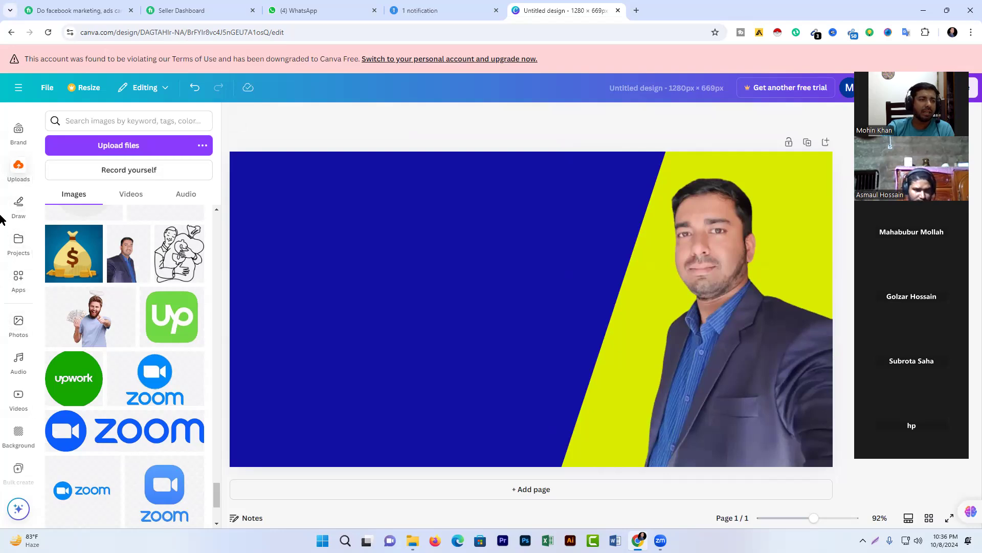
- Add a default heading text box to the page
scroll(27, 146, "up", 1)
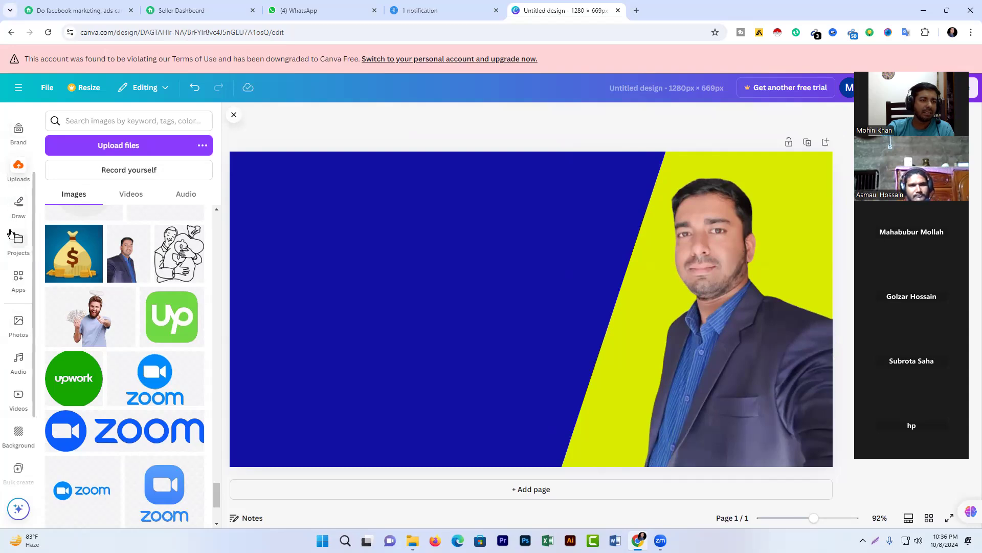
scroll(10, 235, "up", 2)
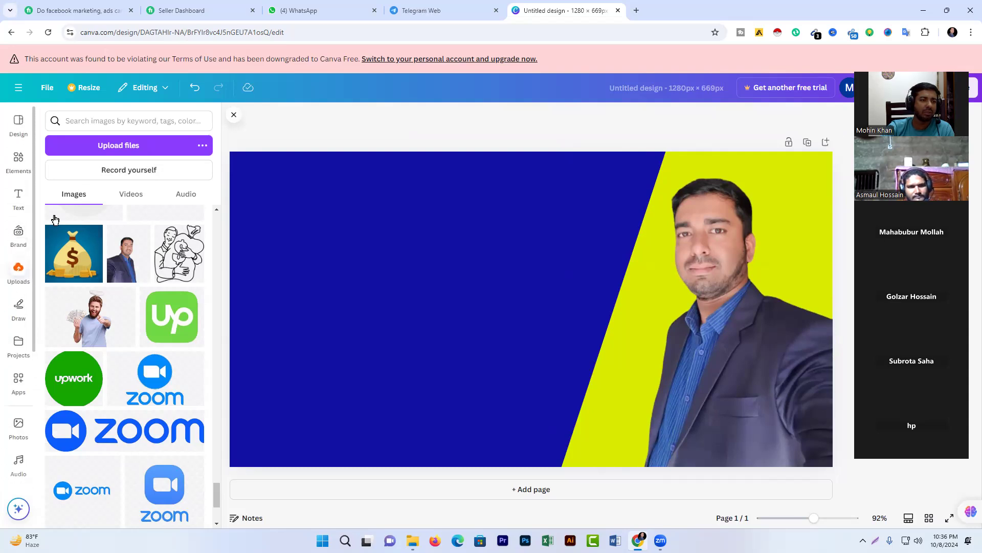
left_click(14, 195)
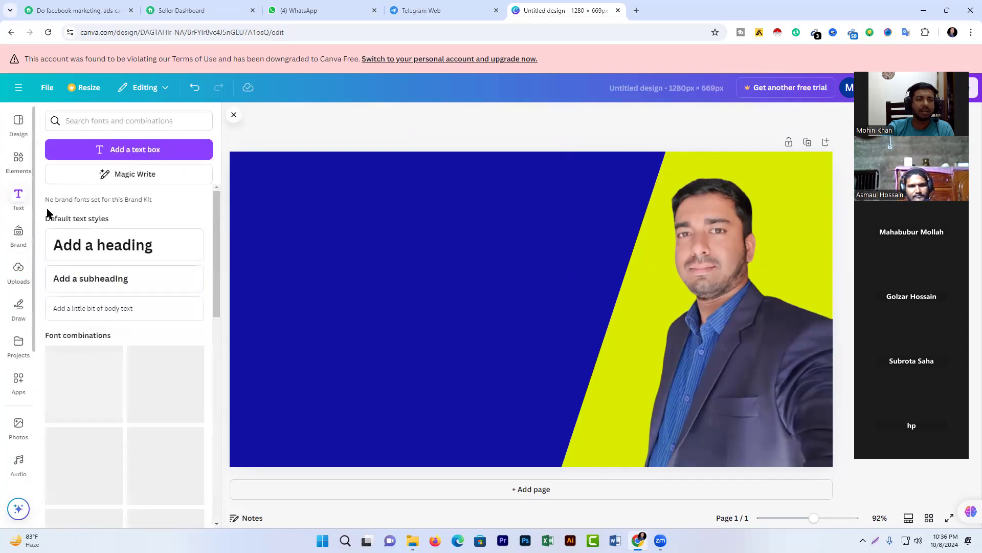
left_click(79, 244)
double_click(503, 311)
left_click(503, 311)
left_click(609, 340)
mouse_move(614, 307)
left_mouse_down()
mouse_move(527, 263)
mouse_move(615, 309)
left_mouse_up()
left_click(415, 257)
- Shift the blue panel slightly to the right and move the heading up to the upper part of the panel
left_click(711, 373)
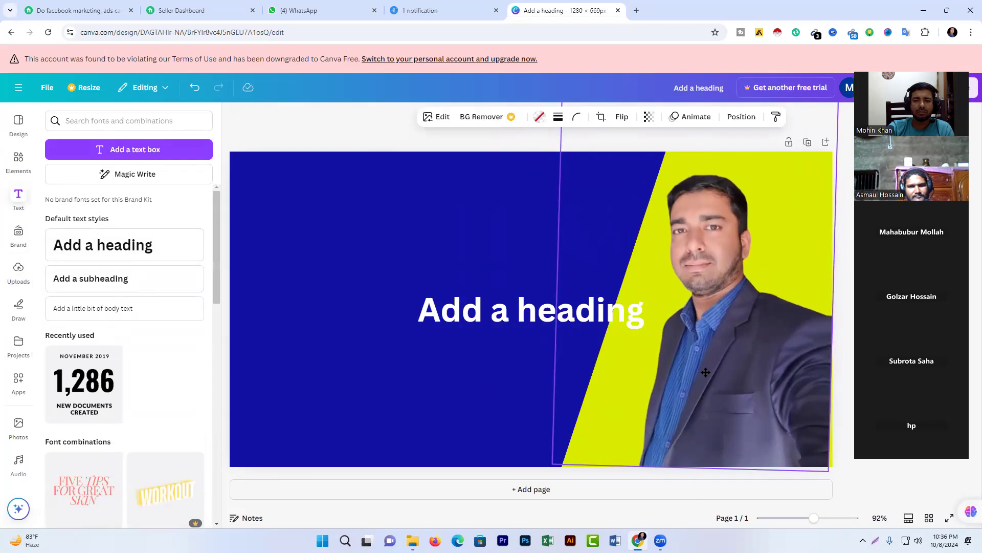
left_click(431, 247)
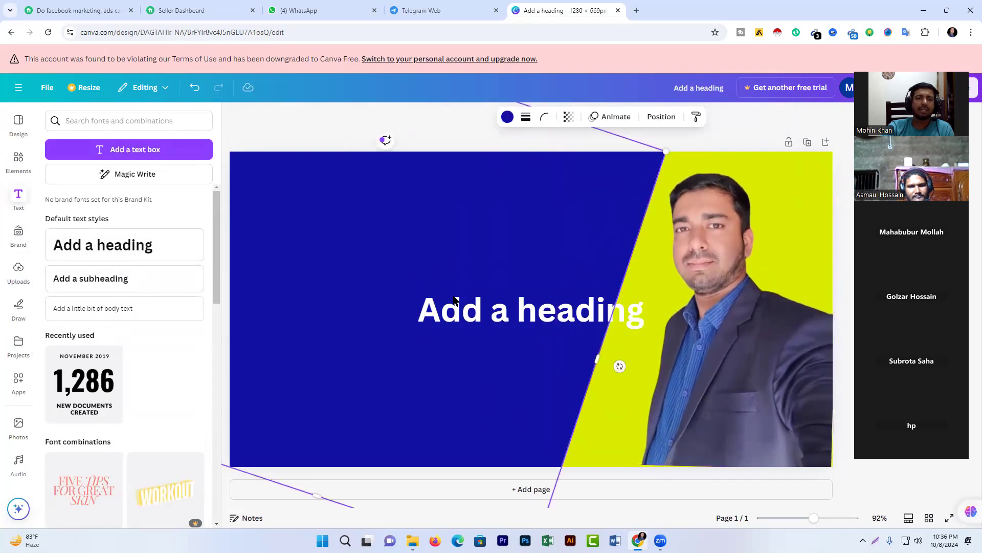
mouse_move(497, 304)
left_mouse_down()
mouse_move(449, 288)
mouse_move(513, 314)
left_mouse_up()
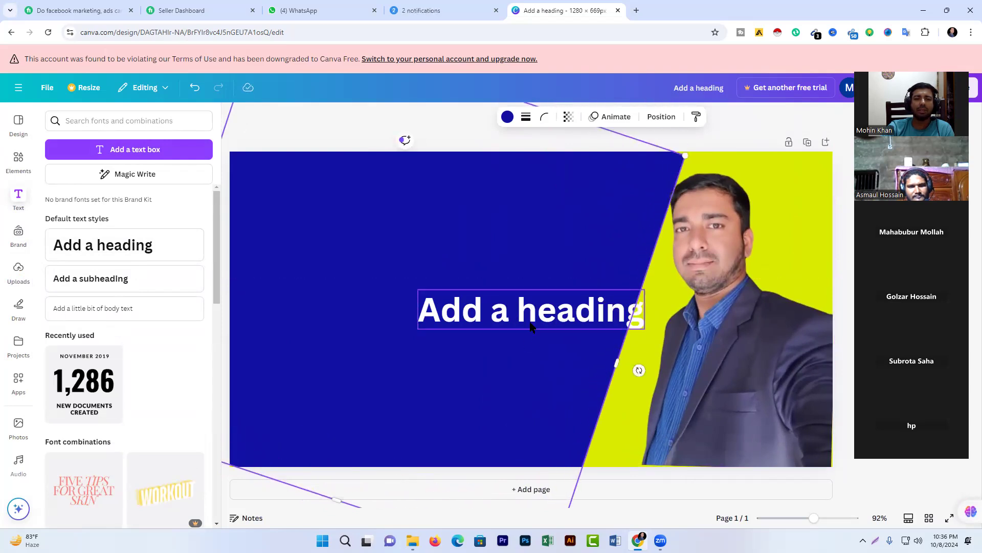
left_click(555, 312)
left_click_drag(545, 313, 541, 207)
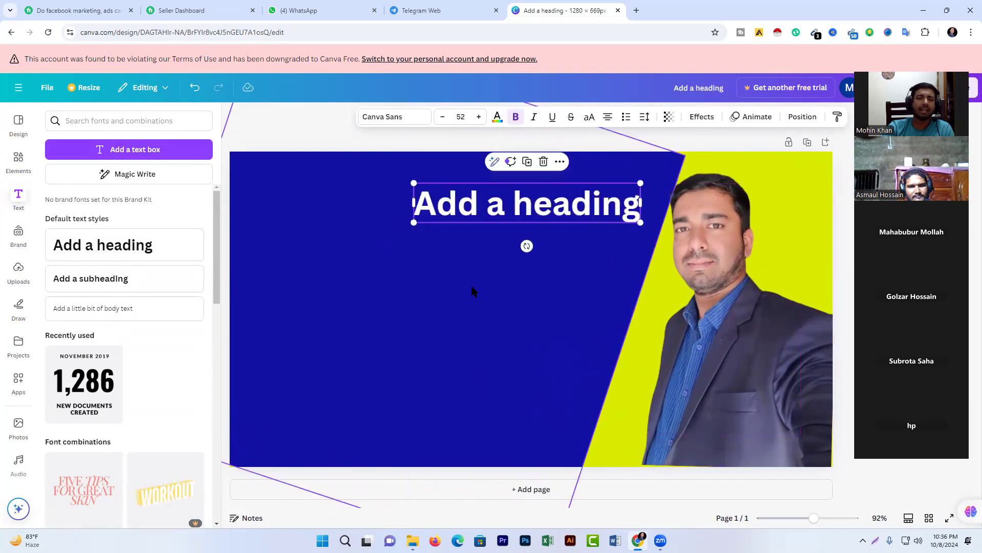
- Add a square frame and reshape it into a wide, flat bar just below the heading
left_click(19, 159)
left_click(56, 292)
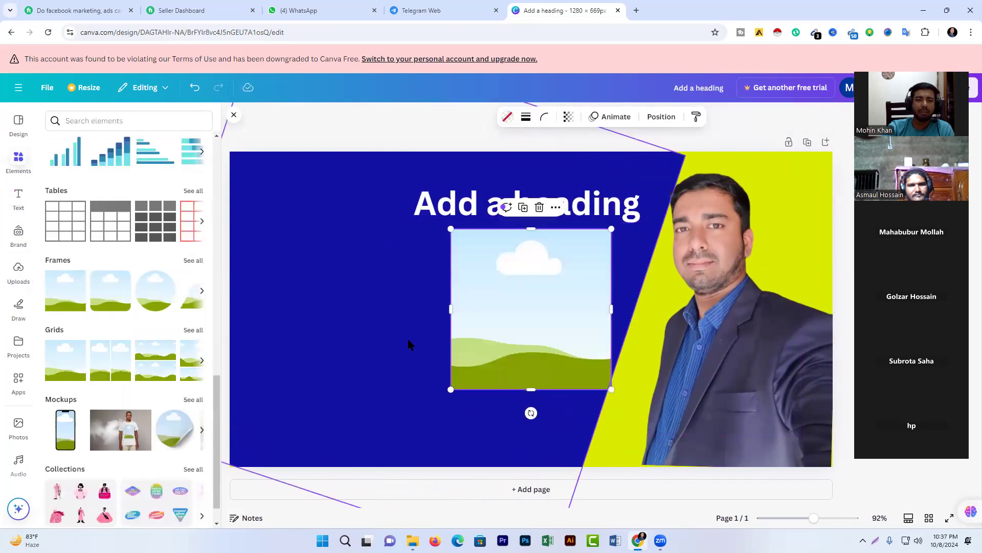
left_click_drag(531, 389, 430, 253)
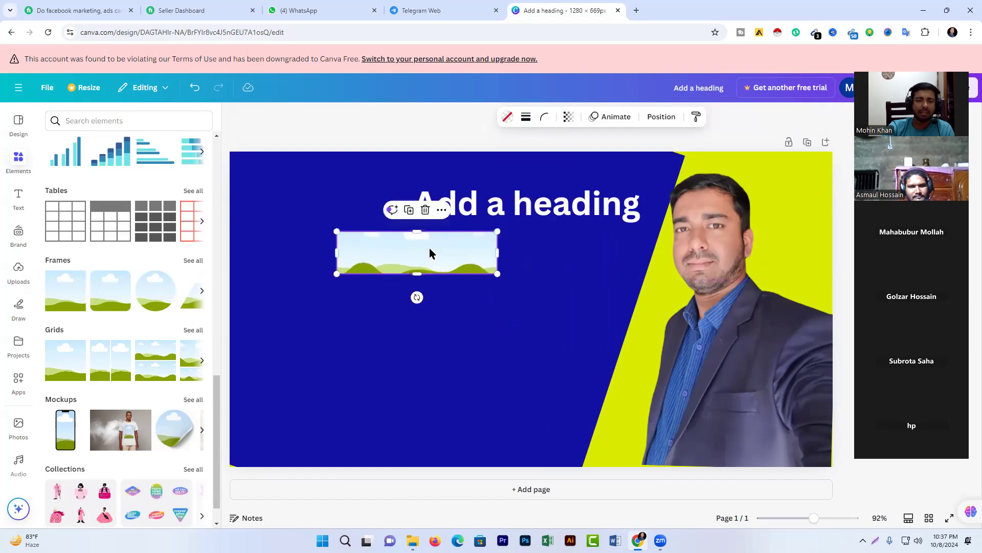
mouse_move(500, 252)
left_mouse_down()
mouse_move(577, 249)
mouse_move(513, 246)
left_mouse_up()
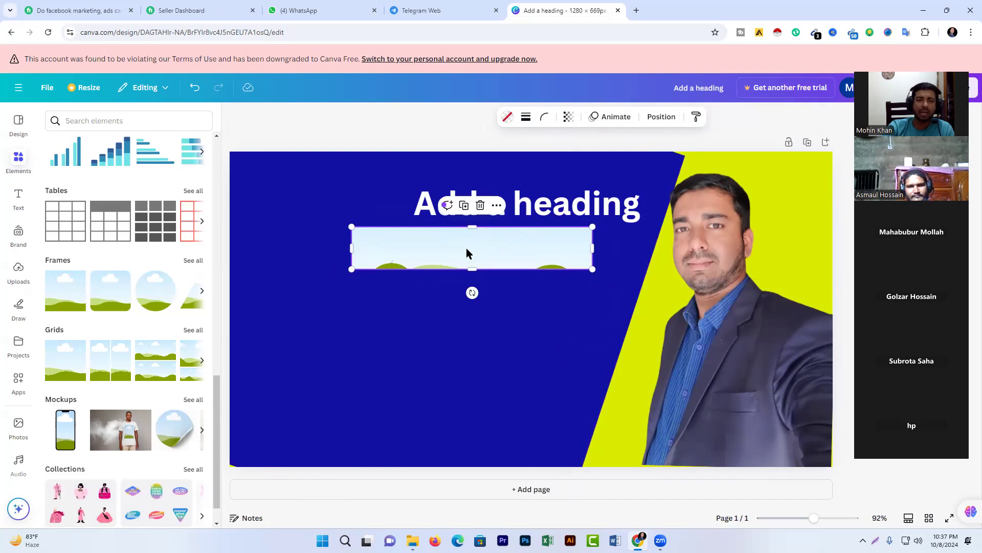
- Fill the flat bar frame below the heading with the custom solid yellow #FFE500
left_click(508, 117)
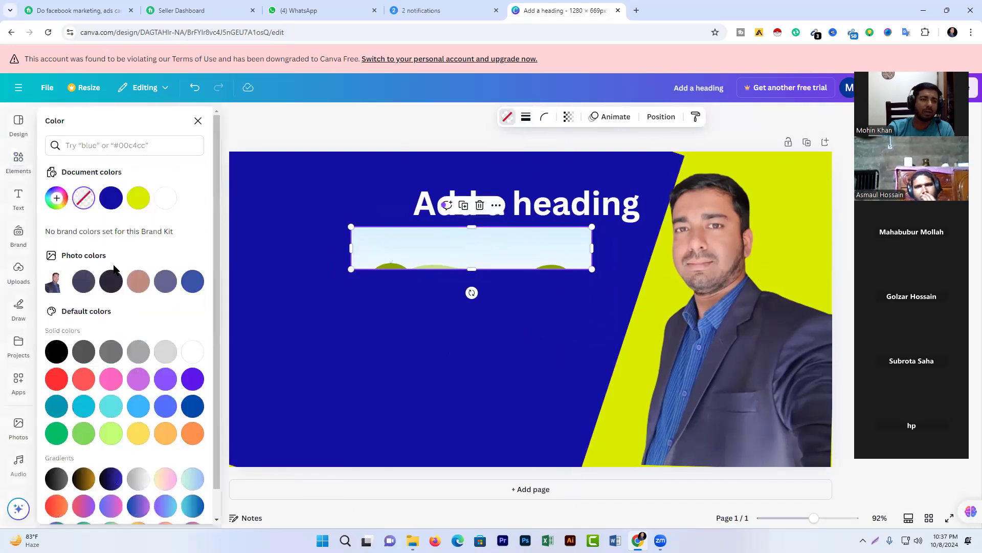
left_click(57, 198)
left_click_drag(55, 315, 76, 310)
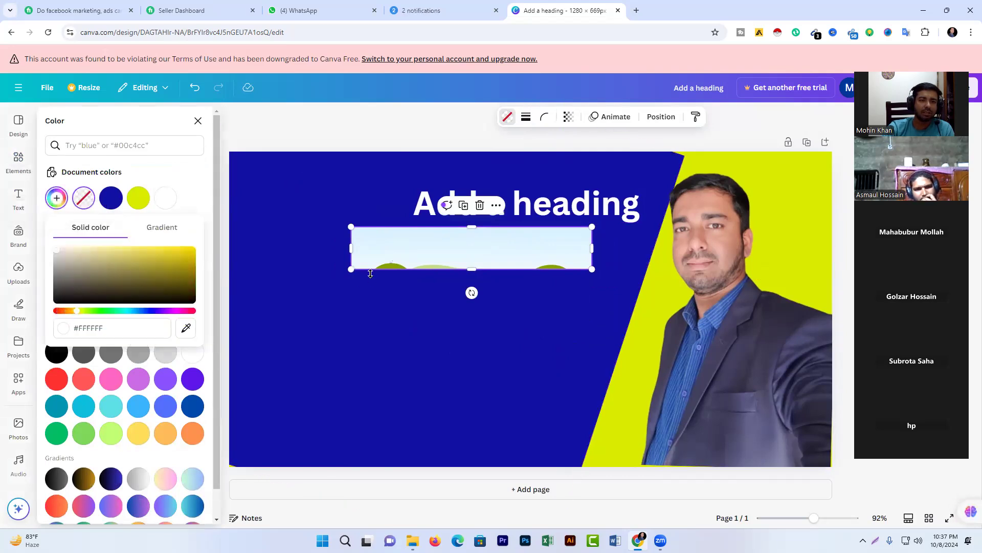
left_click_drag(59, 249, 192, 250)
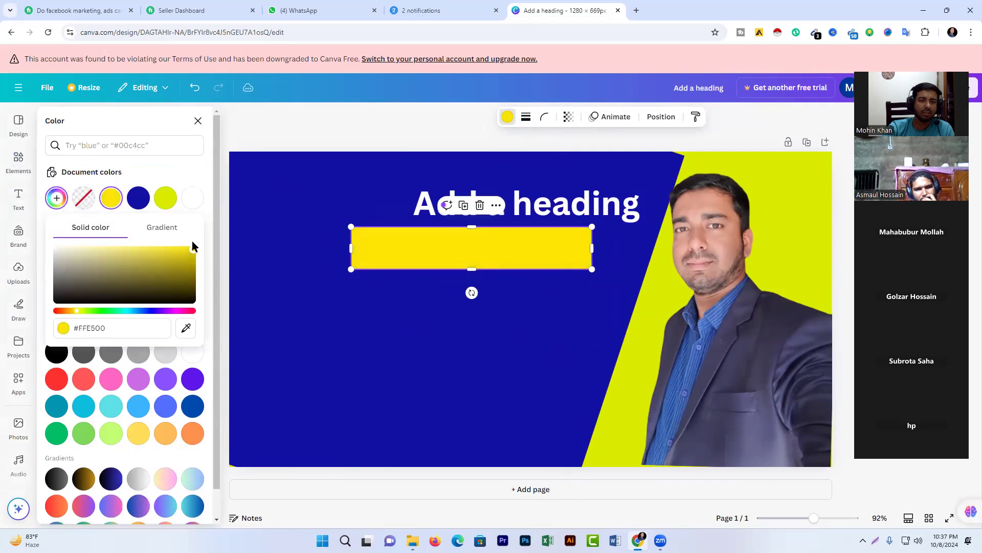
- Move the yellow bar up behind the heading and widen it on both sides
left_click(261, 189)
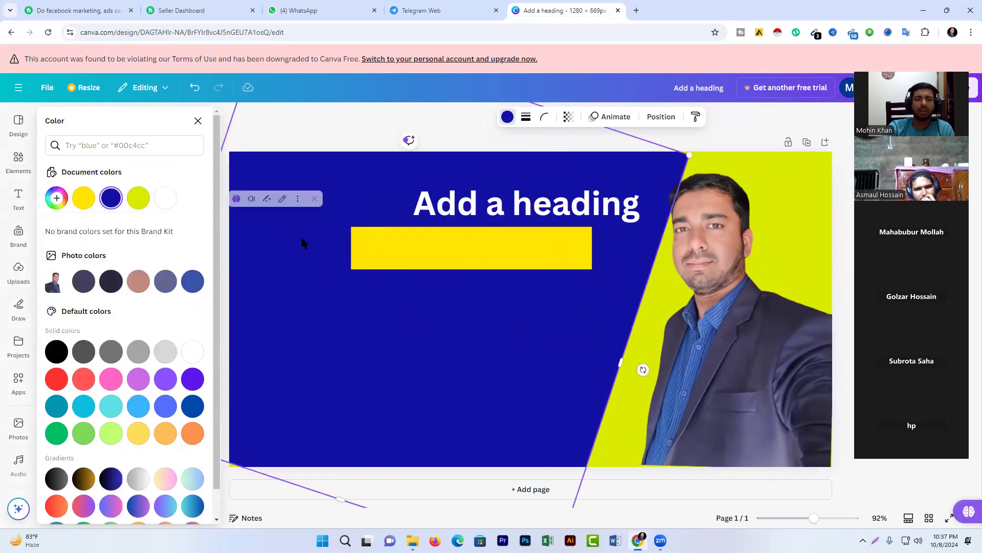
left_click(450, 239)
left_click_drag(450, 239, 450, 205)
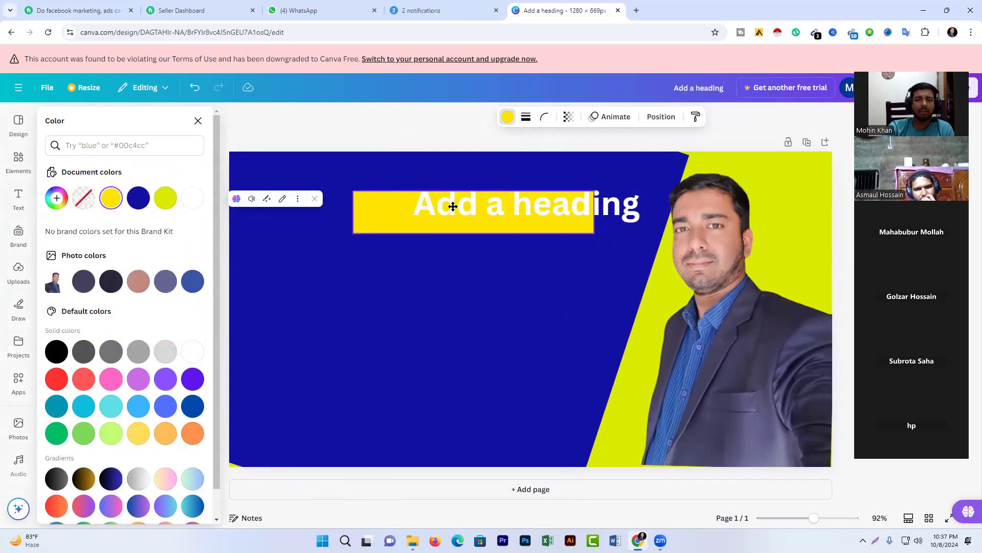
left_click_drag(609, 211, 640, 212)
left_click_drag(339, 214, 330, 214)
- Set the yellow bar's corner rounding to 22 and centre the heading on the bar
left_click(545, 118)
left_click_drag(497, 159, 511, 160)
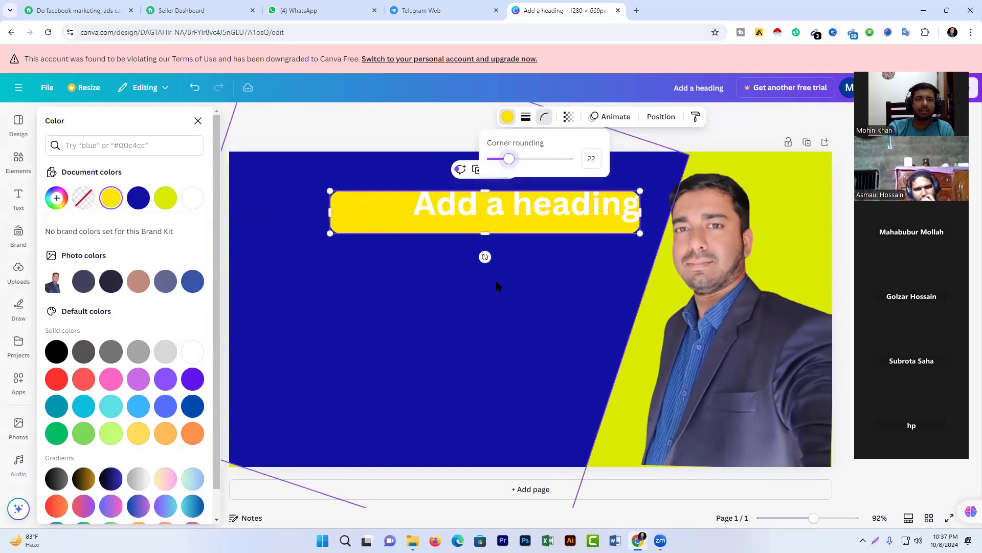
left_click_drag(542, 207, 504, 210)
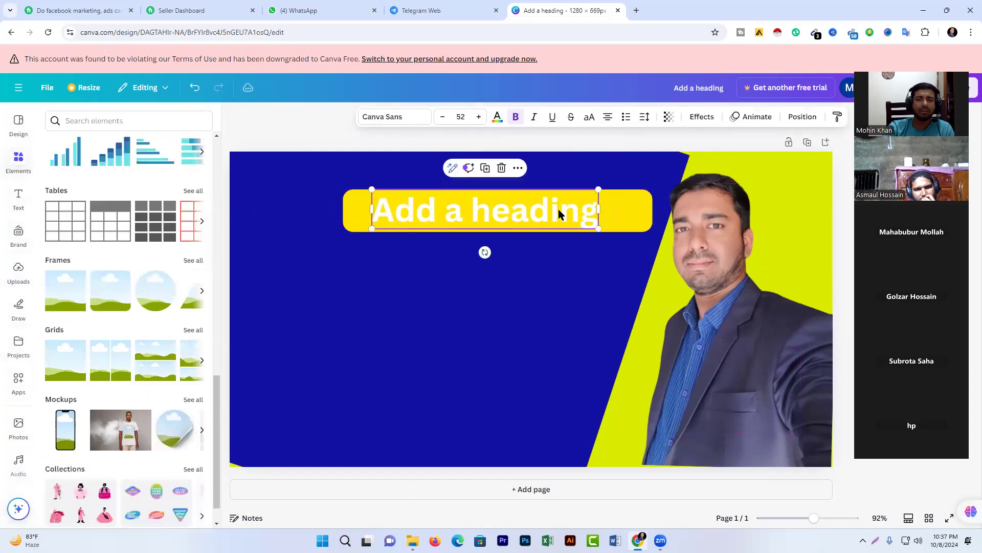
- Replace the placeholder heading text with "FACEBOOK", removing the words "Add a" and "heading"
double_click(581, 211)
double_click(596, 211)
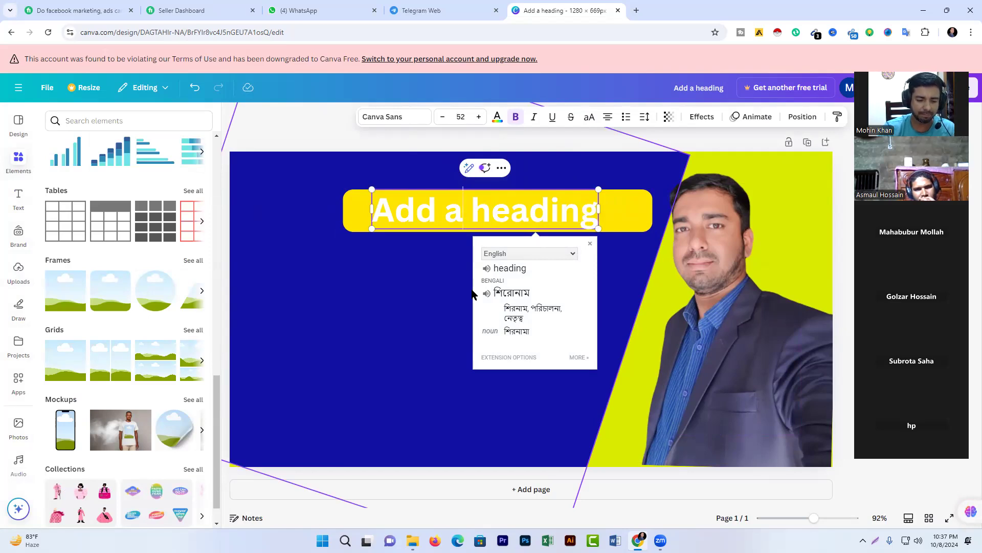
type("FACEBOOK")
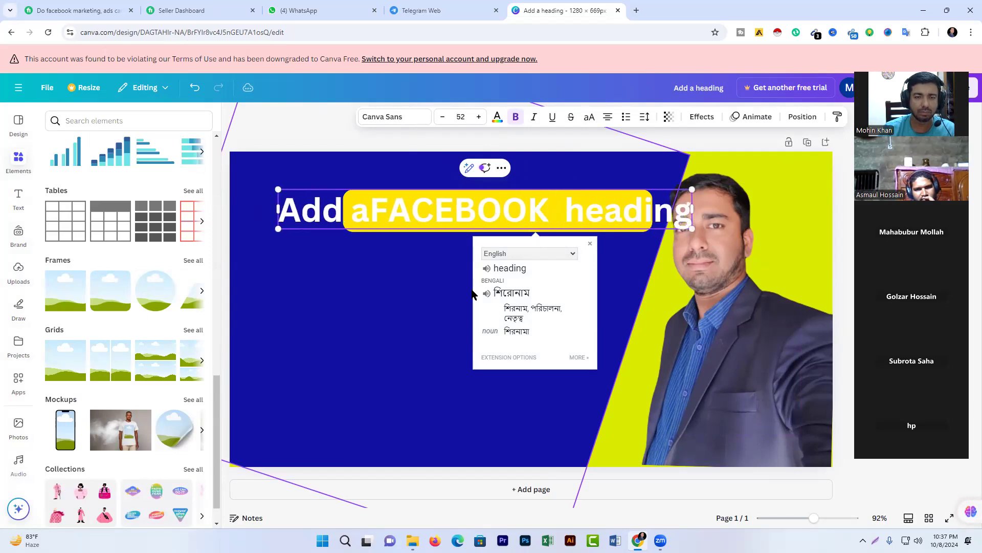
left_click(344, 206)
left_click_drag(369, 210, 281, 213)
key("BackSpace")
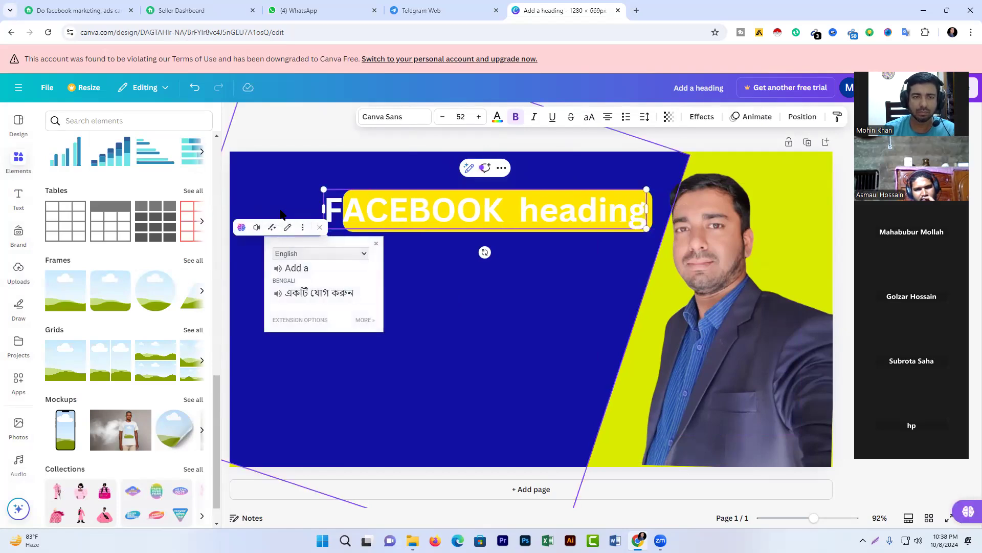
left_click_drag(643, 211, 520, 208)
key("BackSpace")
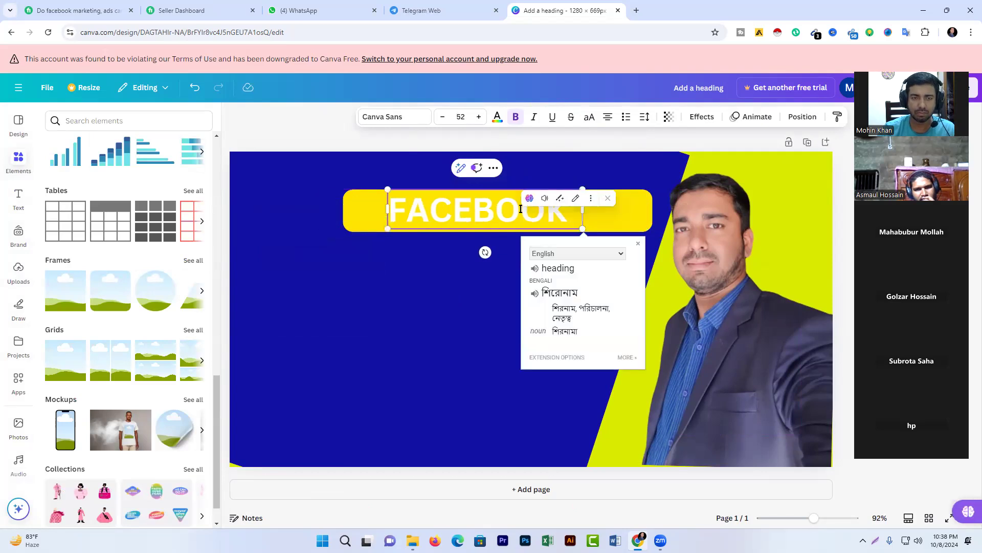
- Extend the heading text so that it reads "FACEBOOK BUSINESS PAGE"
left_click(567, 207)
type("BU")
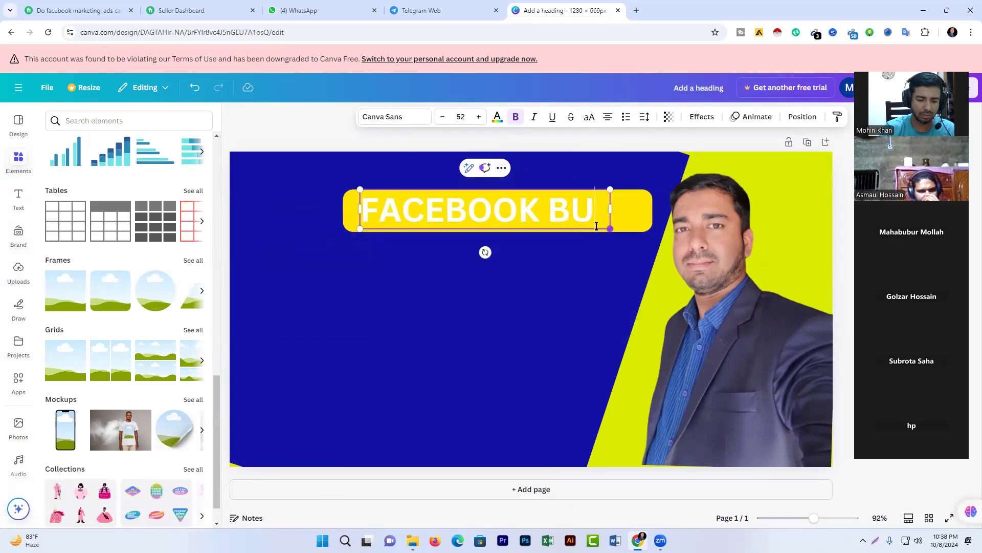
type("SINESS")
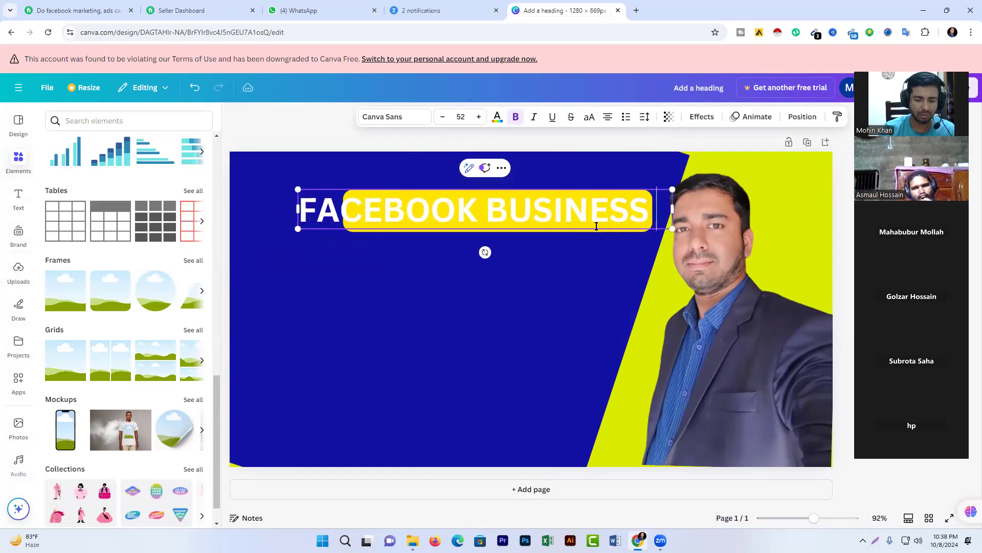
type(" PAH")
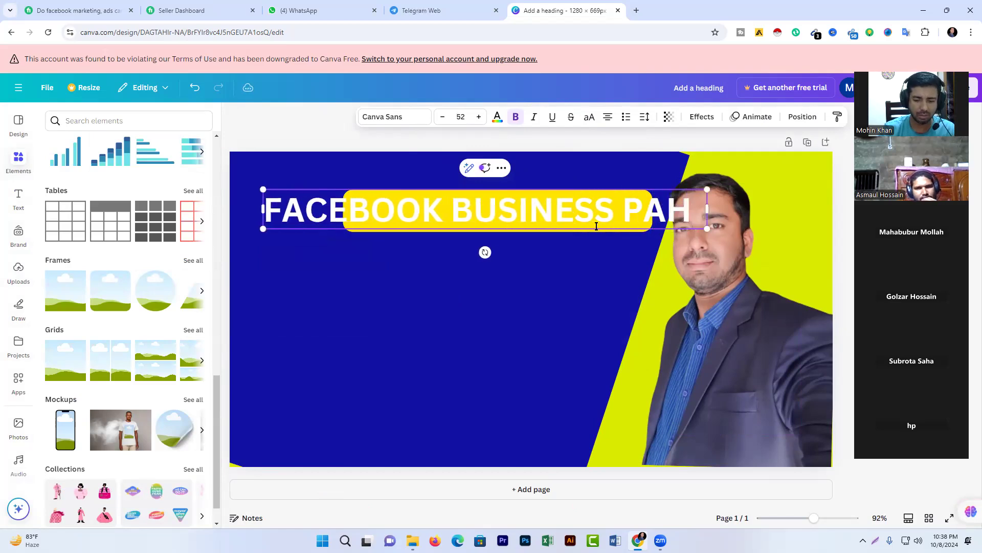
key("BackSpace")
type("GE")
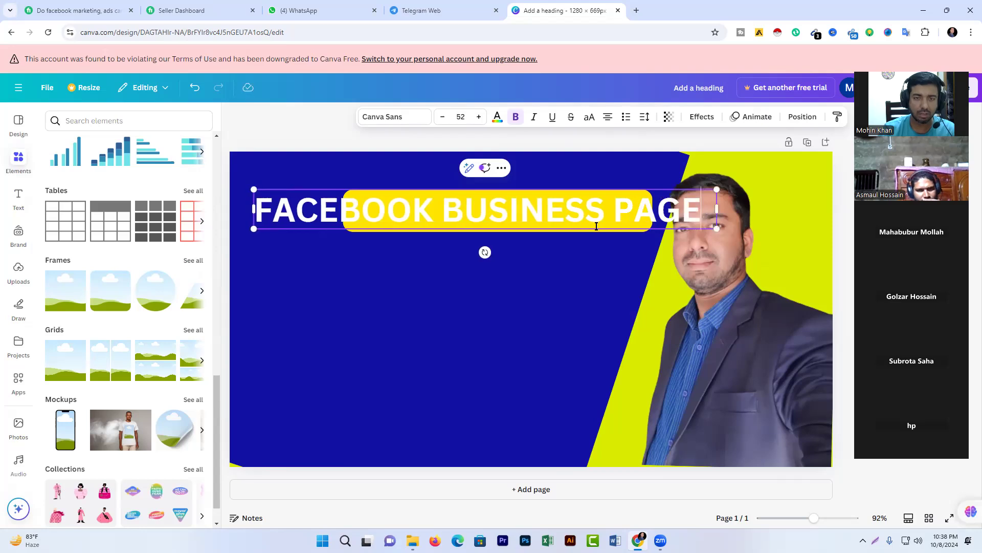
- Change the heading's font to Anton
left_click(436, 320)
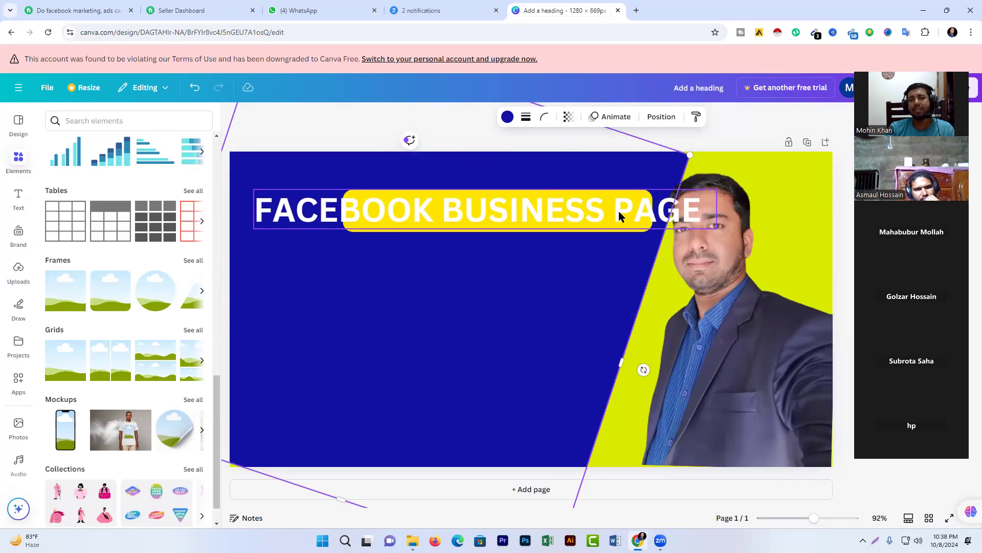
left_click(605, 214)
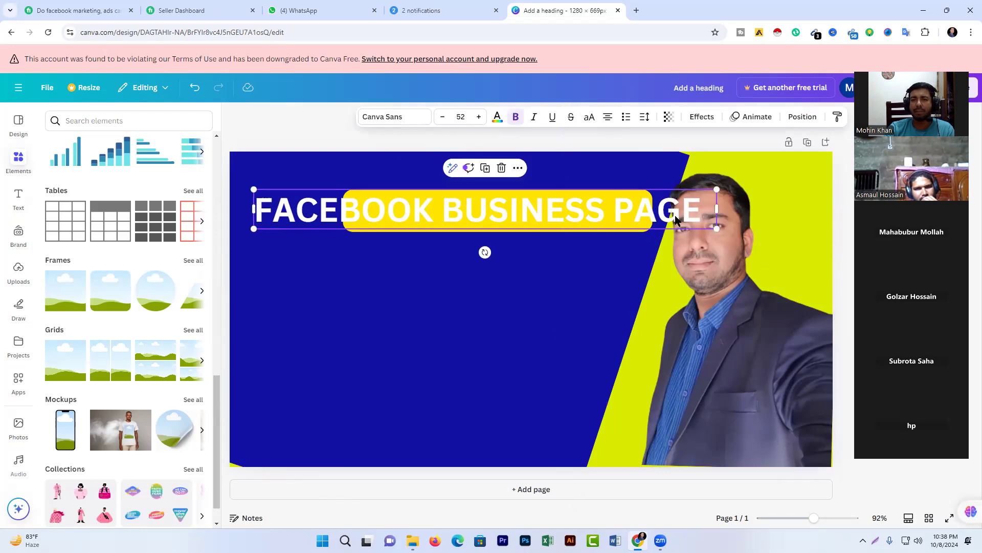
left_click(410, 118)
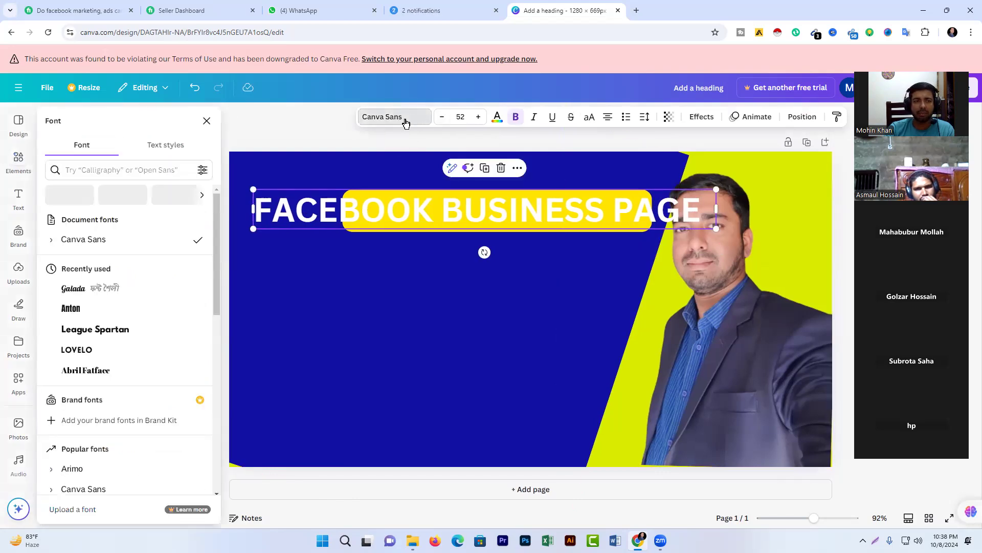
left_click(81, 308)
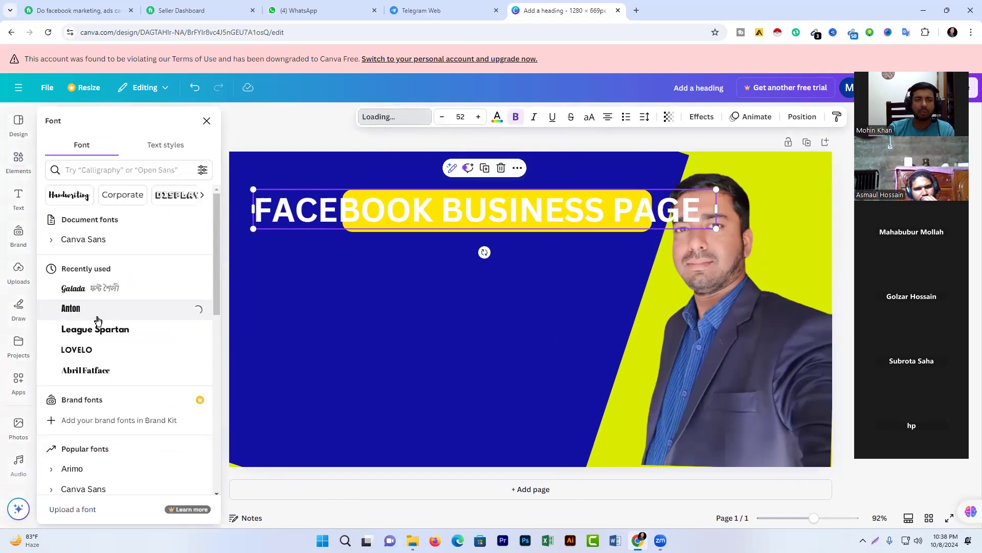
left_click(492, 311)
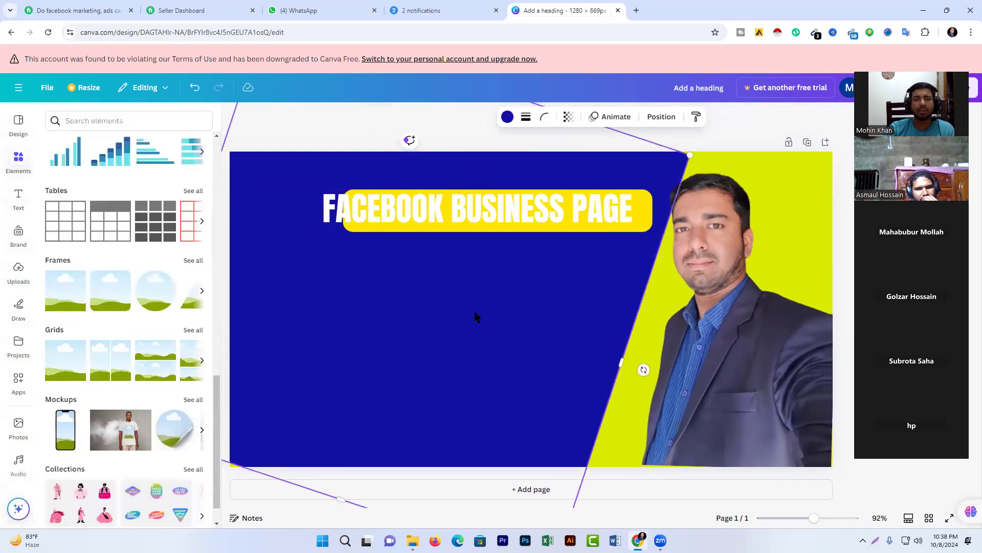
- Move the heading below the yellow bar and make the bar wider and taller
left_click(404, 219)
left_click_drag(407, 213, 422, 298)
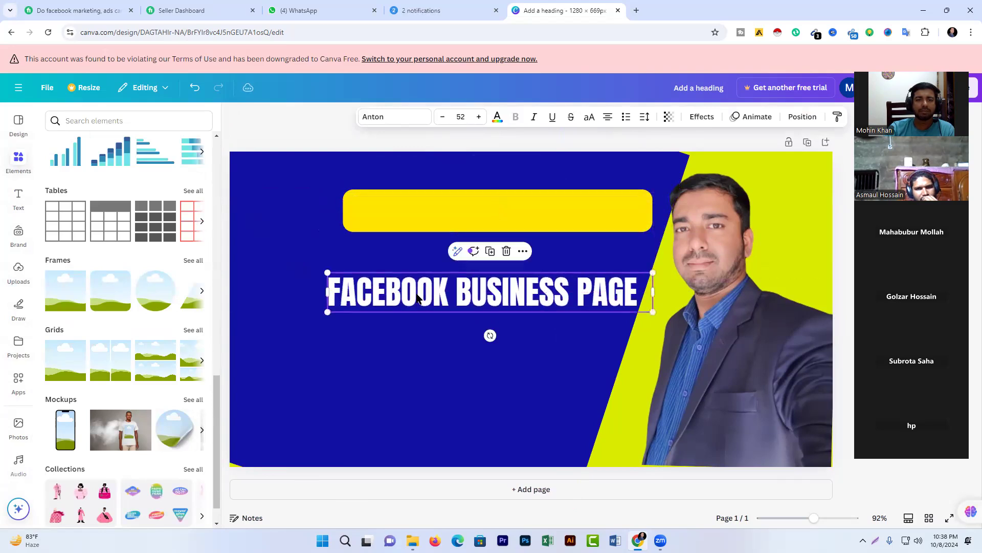
left_click_drag(485, 199, 477, 193)
left_click_drag(338, 207, 294, 208)
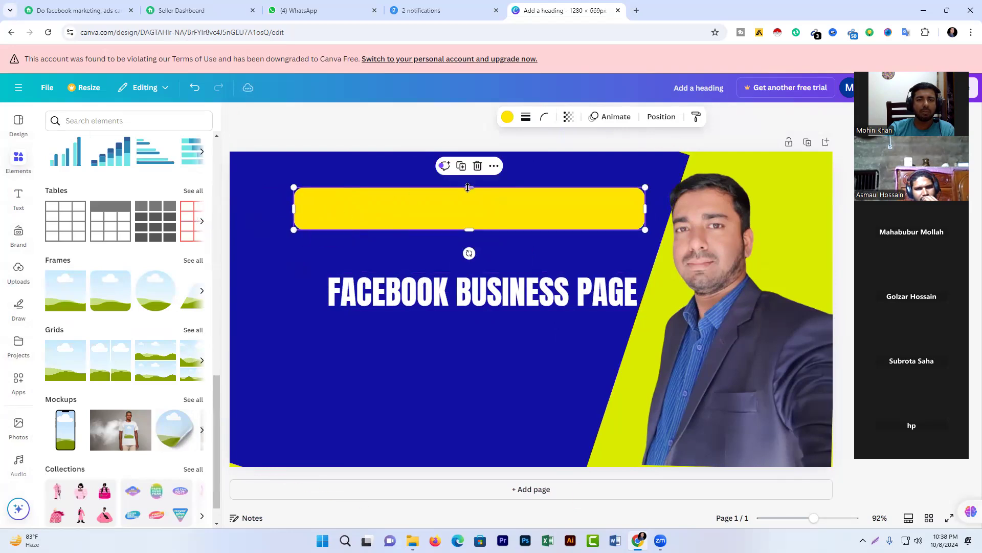
mouse_move(471, 187)
left_mouse_down()
mouse_move(472, 169)
mouse_move(469, 177)
left_mouse_up()
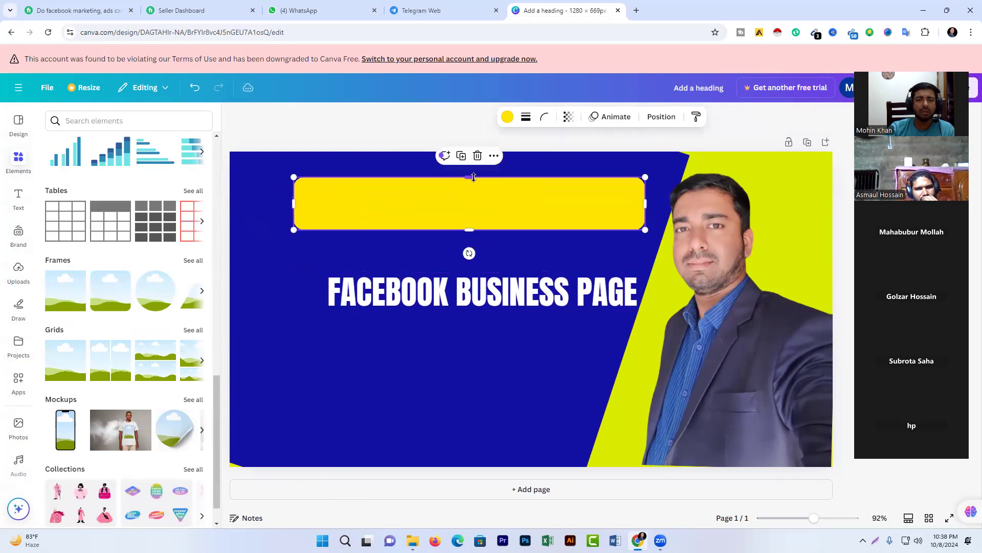
- Place the heading back onto the enlarged yellow bar
left_click_drag(532, 300, 517, 209)
left_click(580, 297)
left_click(516, 275)
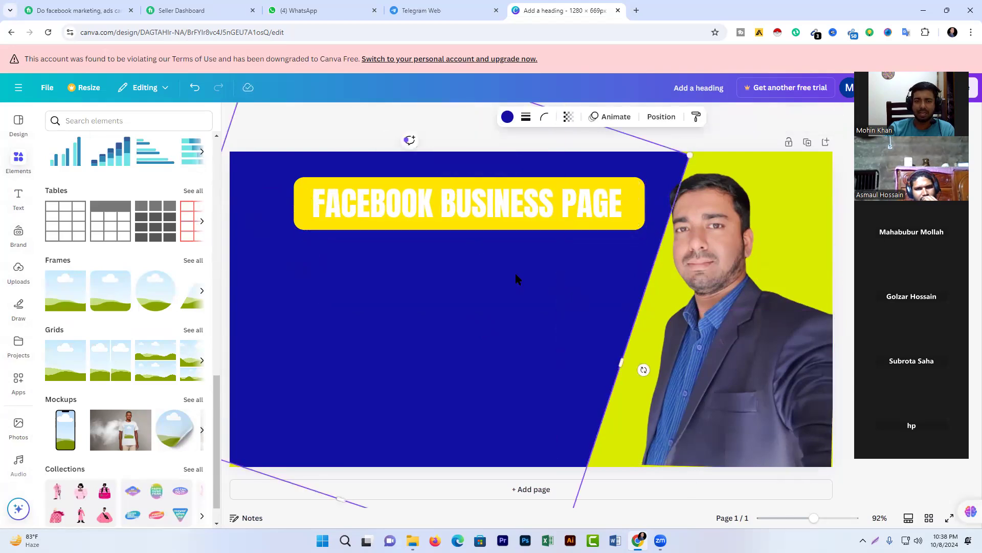
- Change the heading's text colour to black
left_click(616, 204)
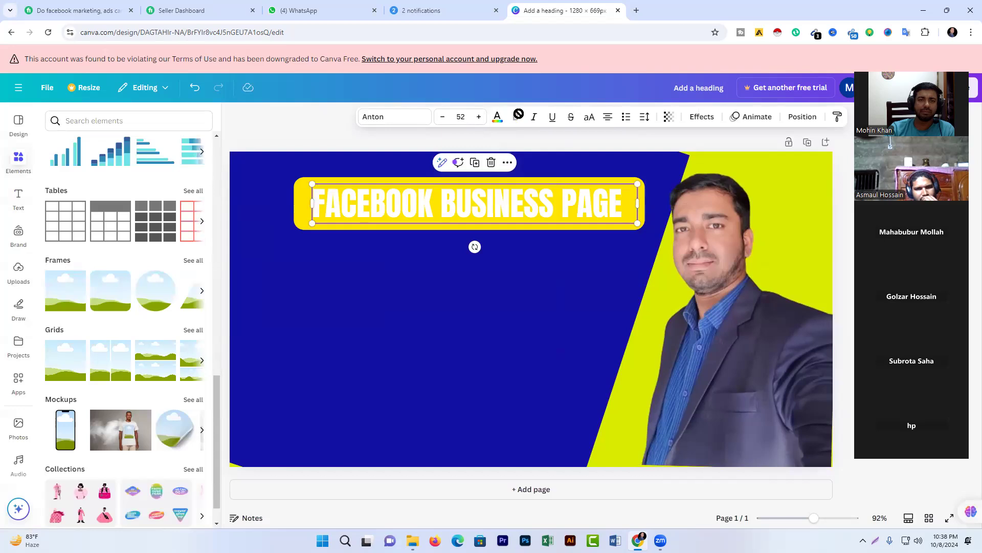
left_click(497, 122)
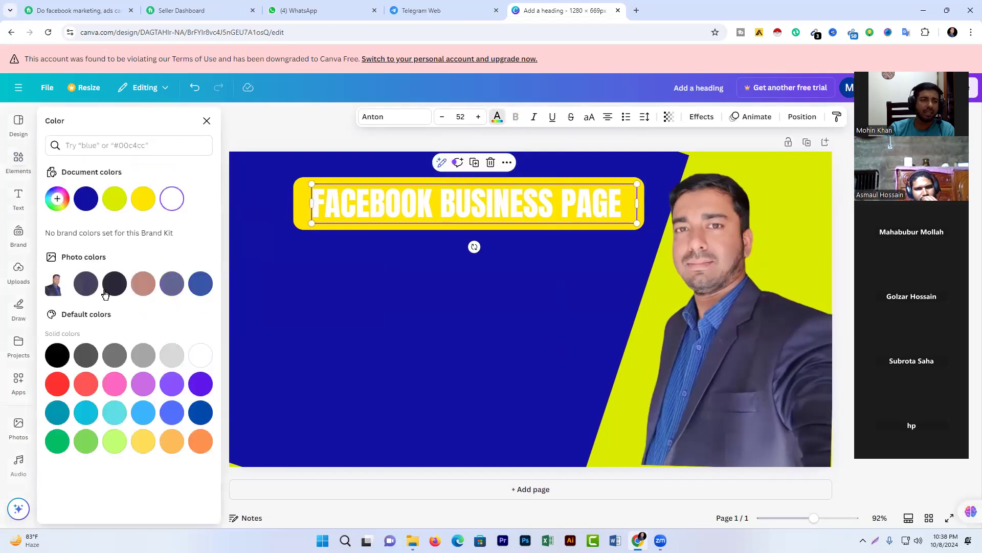
left_click(62, 356)
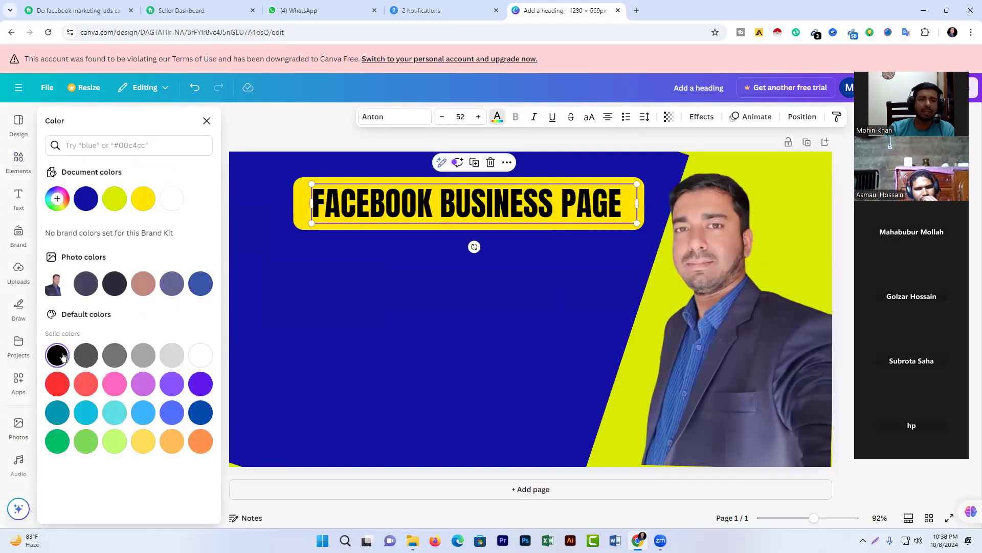
left_click(475, 291)
- Trim the yellow bar's width and height so it fits closely around the heading
left_click(305, 206)
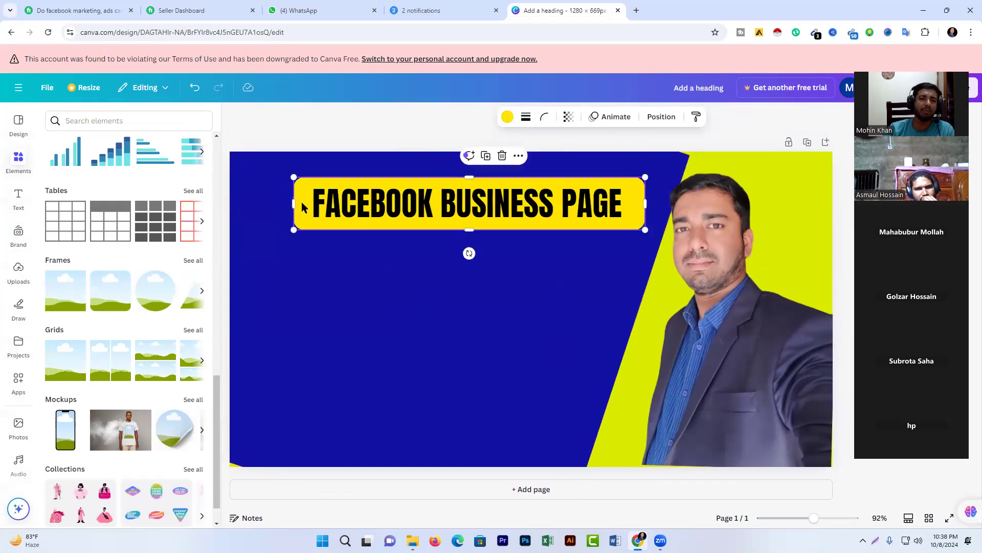
left_click_drag(292, 199, 303, 200)
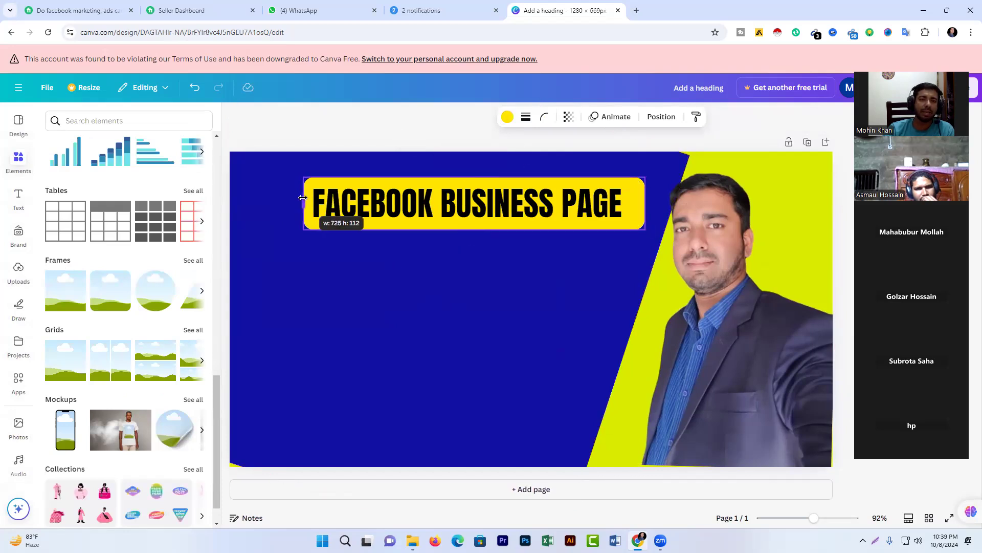
left_click_drag(643, 202, 631, 201)
left_click(439, 289)
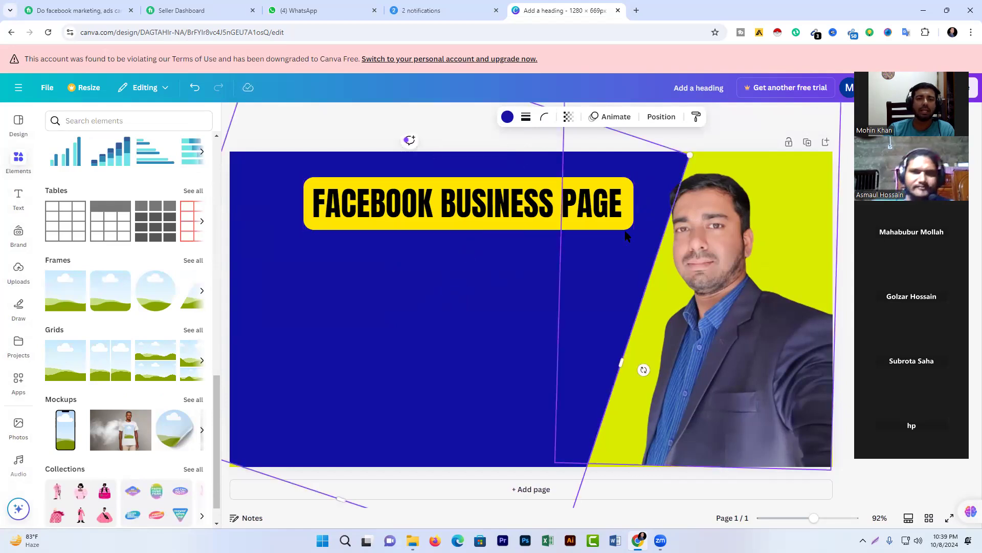
left_click(309, 225)
left_click_drag(470, 229, 471, 224)
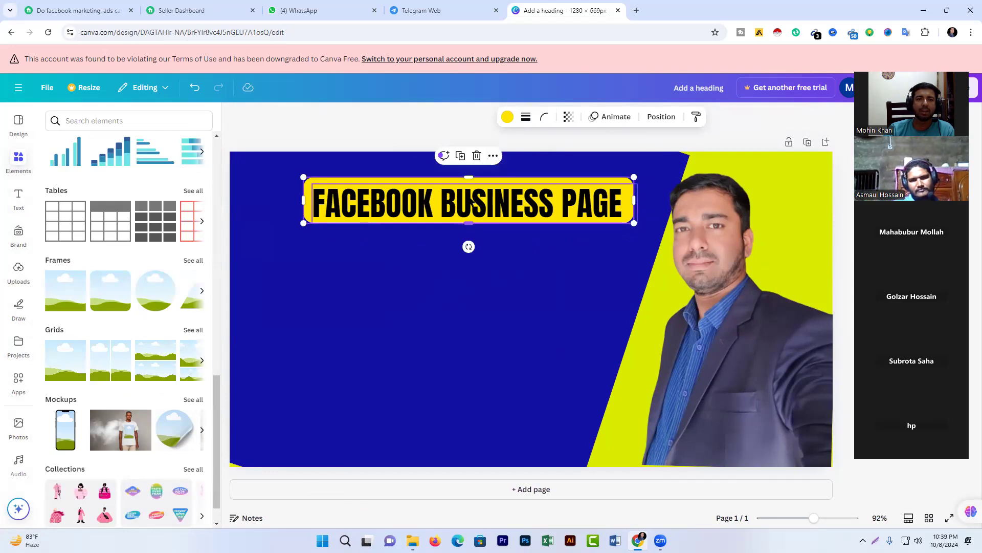
left_click_drag(471, 178, 471, 179)
left_click(504, 264)
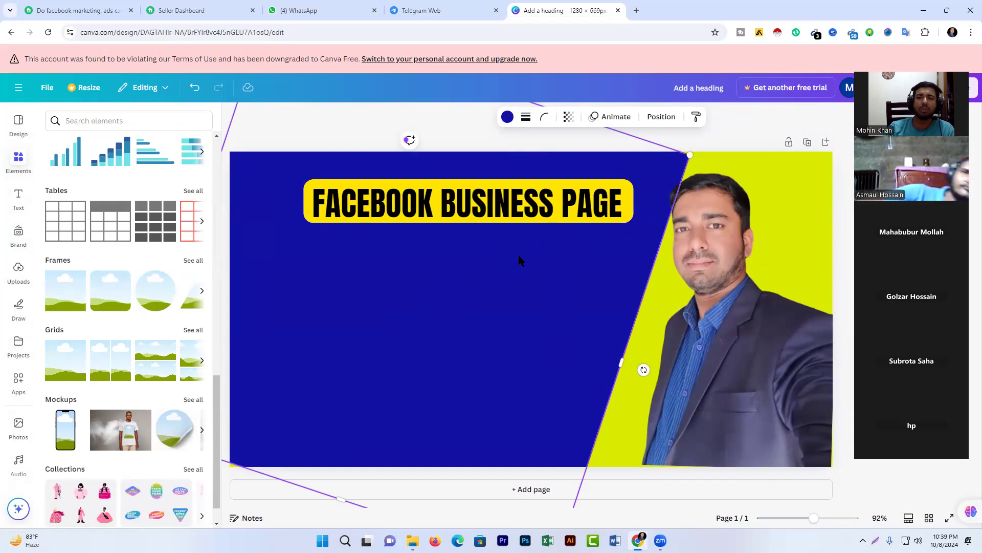
left_click(333, 109)
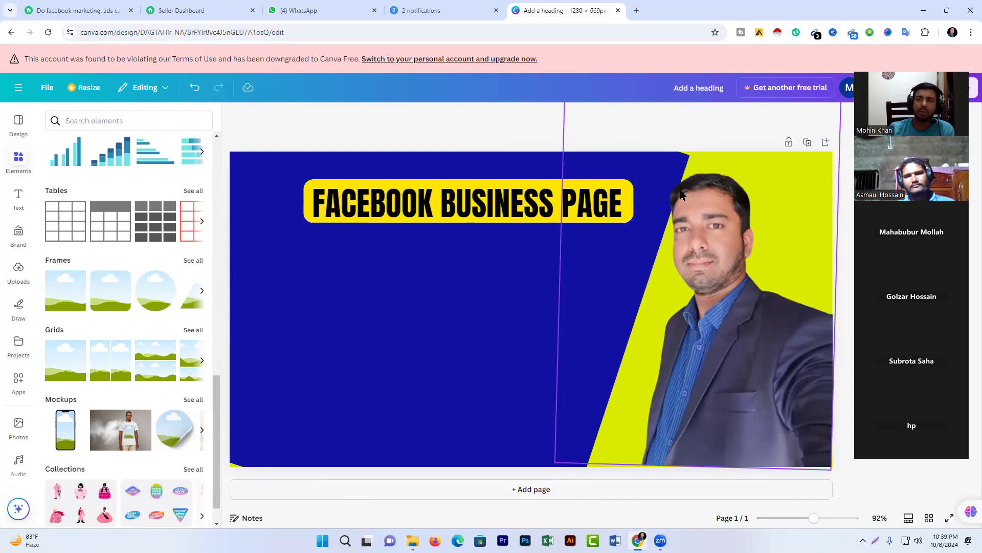
- Shift the portrait slightly to the right and nudge the blue panel slightly up and to the right
left_click_drag(701, 295, 717, 293)
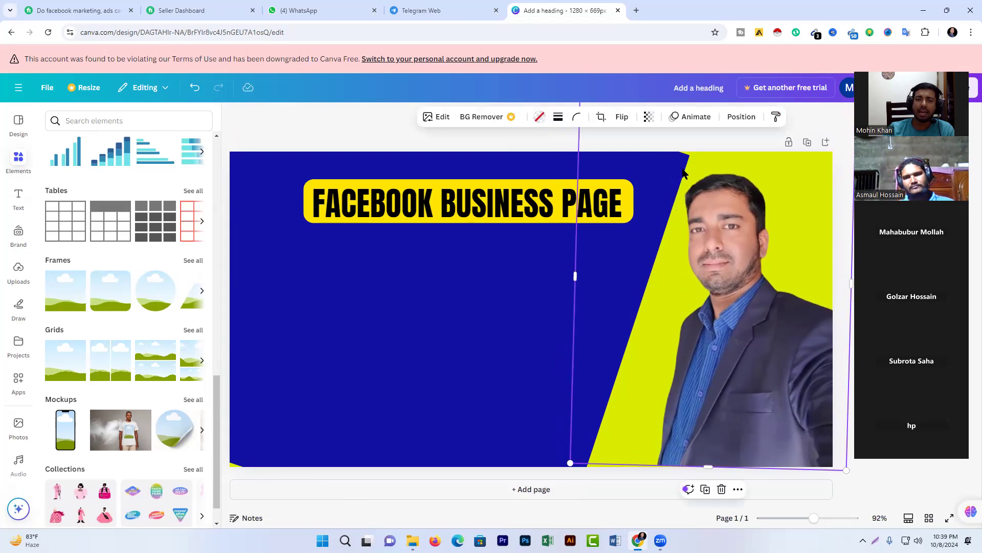
left_click(501, 323)
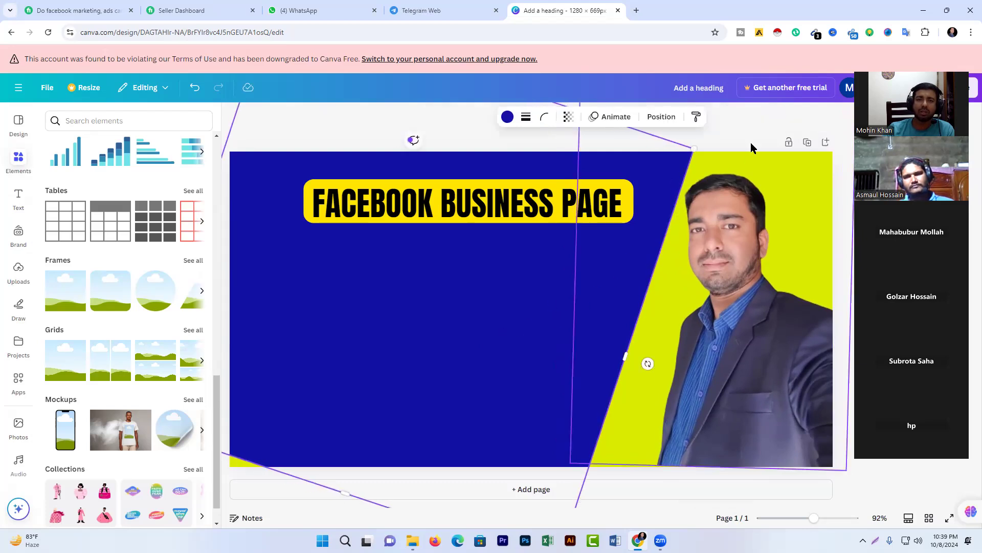
left_click(754, 127)
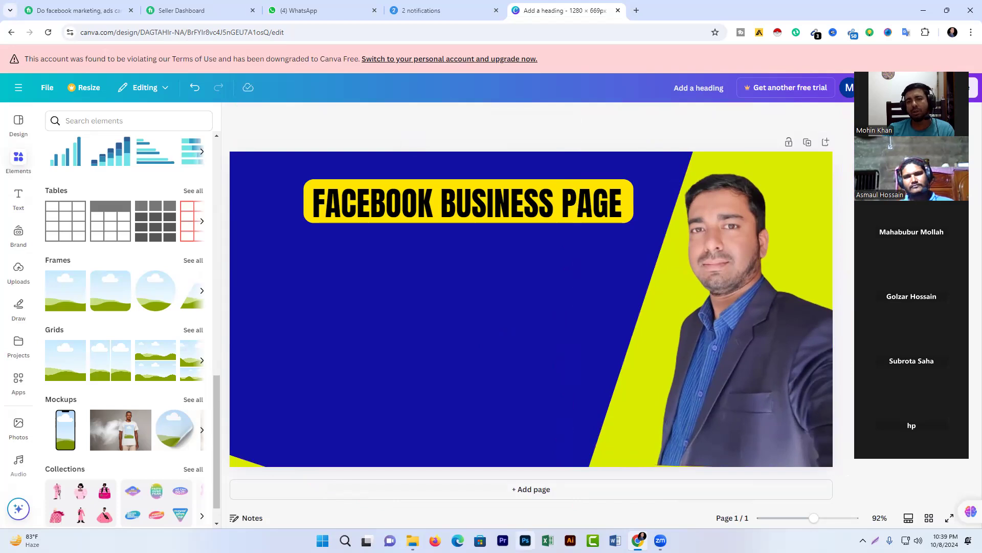